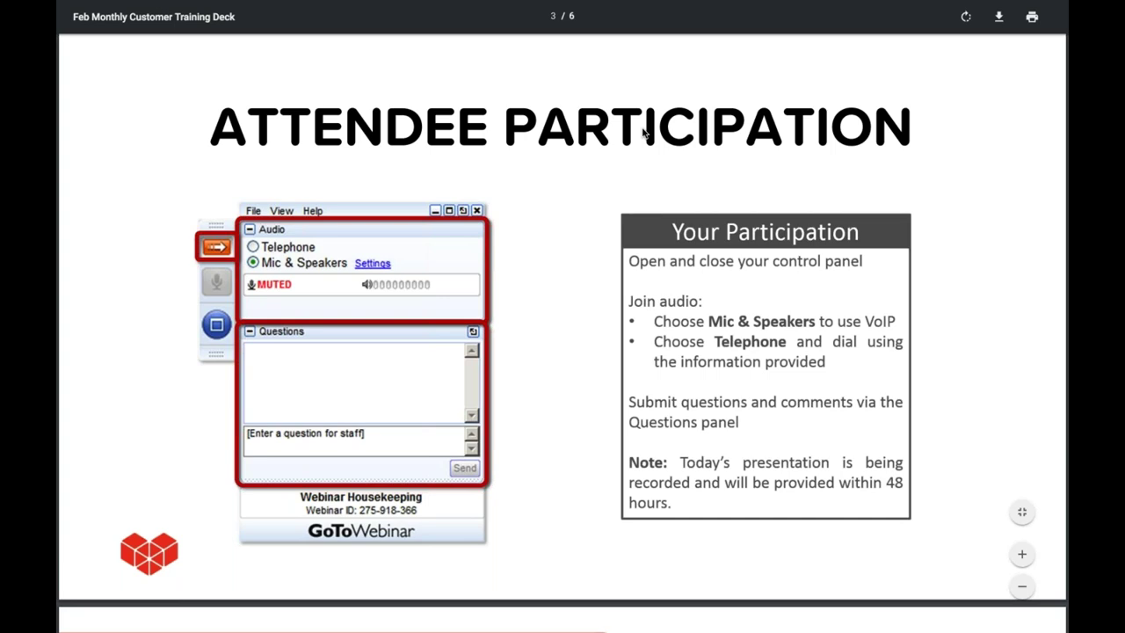
# - Move the training deck on to the Agenda slide, switch to the kintone FAQ app, and open its app settings
pyautogui.scroll(-6, 642, 132)
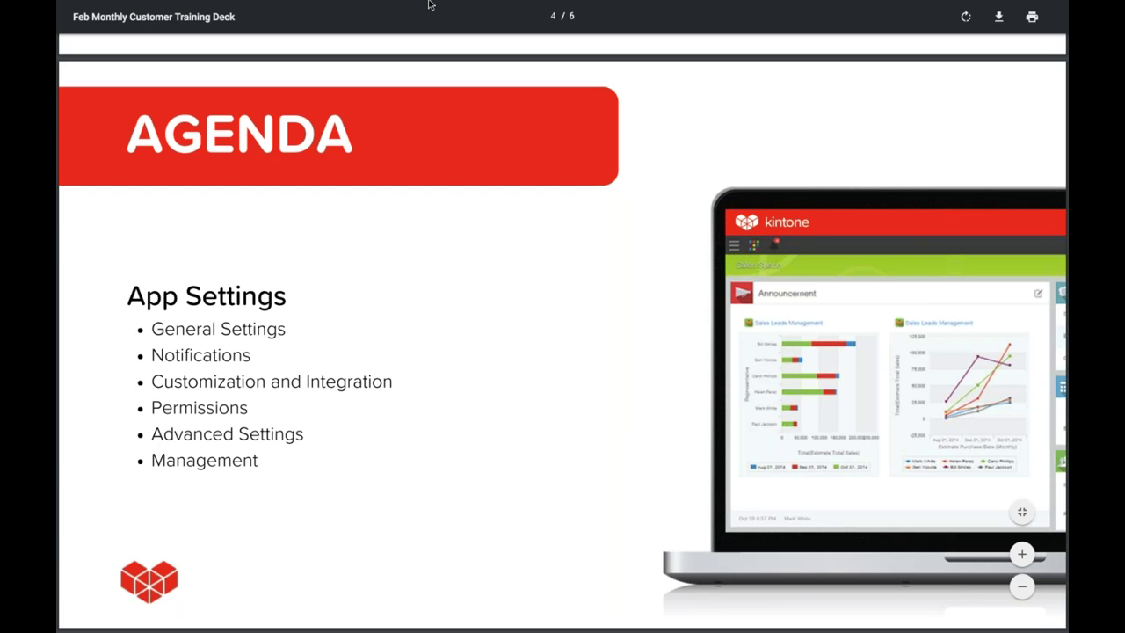
pyautogui.moveTo(431, 4)
pyautogui.click(384, 38)
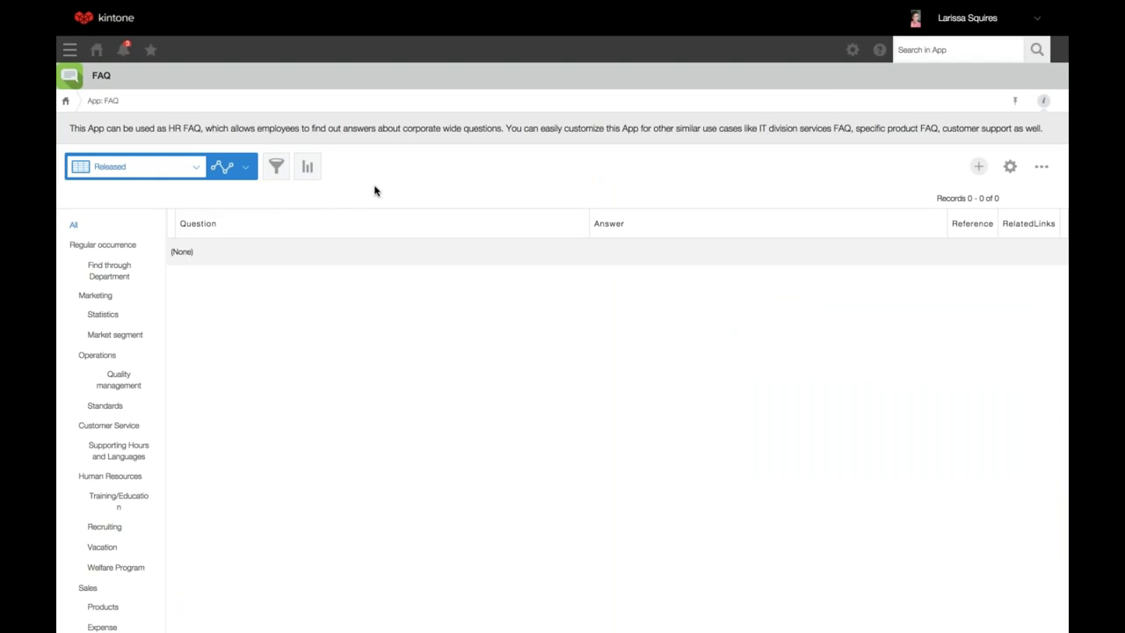
pyautogui.click(1008, 167)
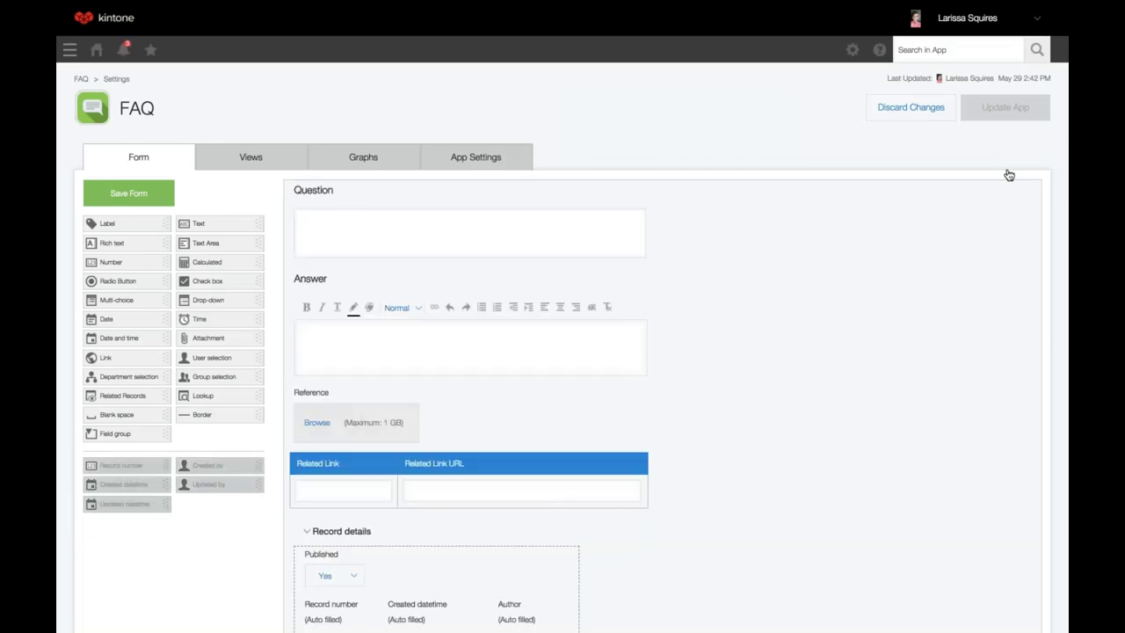
pyautogui.click(473, 158)
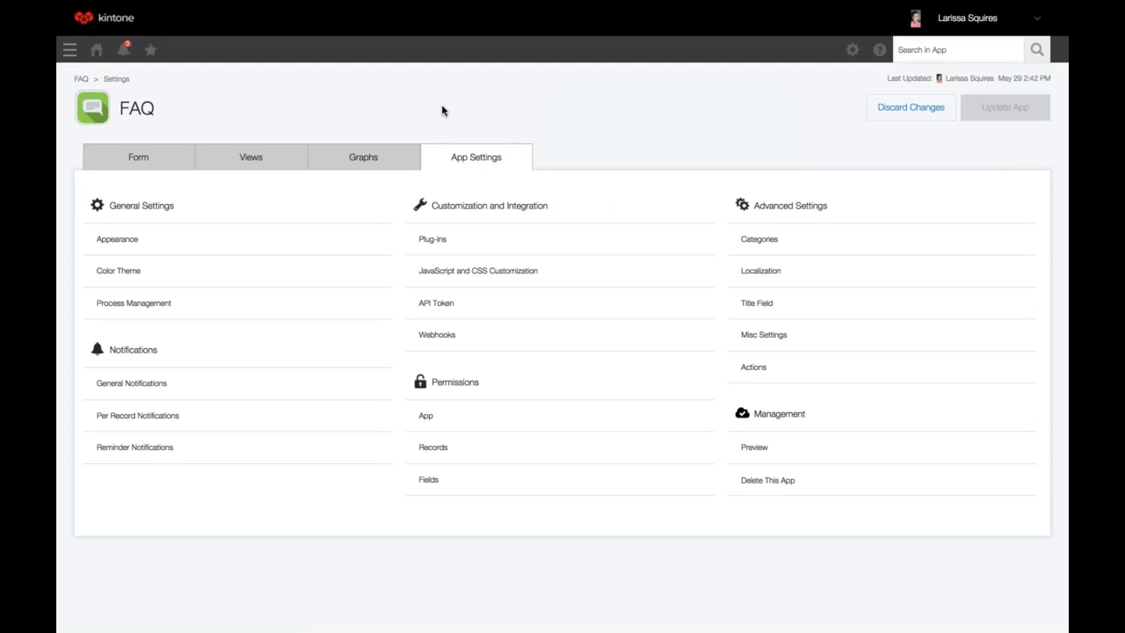
# - Review the FAQ app's appearance settings and App Group choices, and save them with the Public group
pyautogui.click(130, 246)
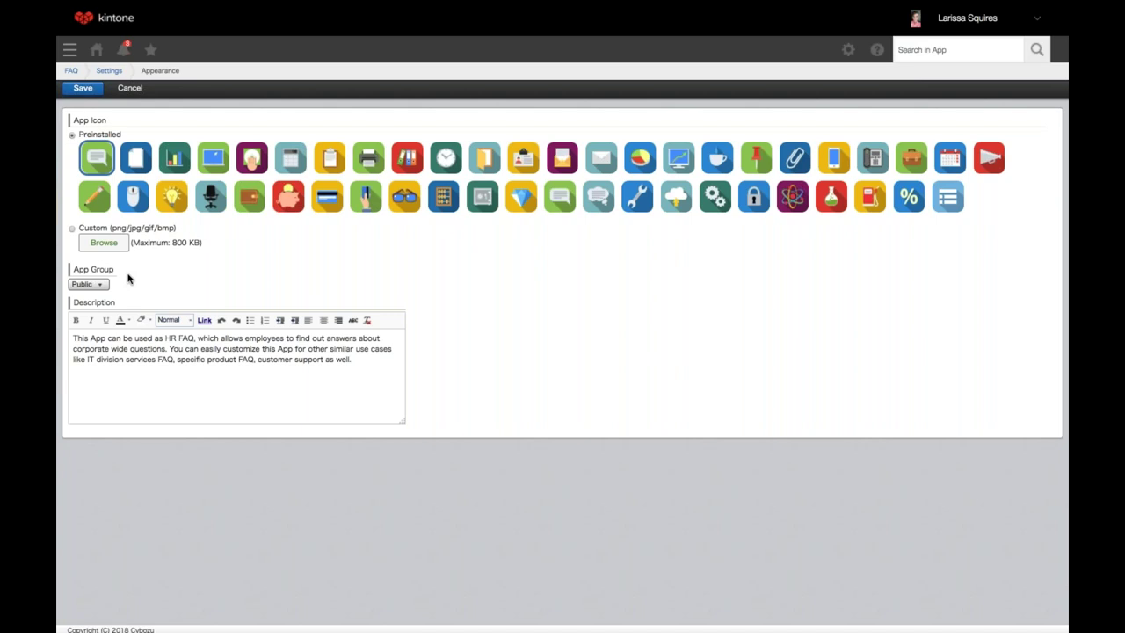
pyautogui.click(95, 284)
pyautogui.click(87, 283)
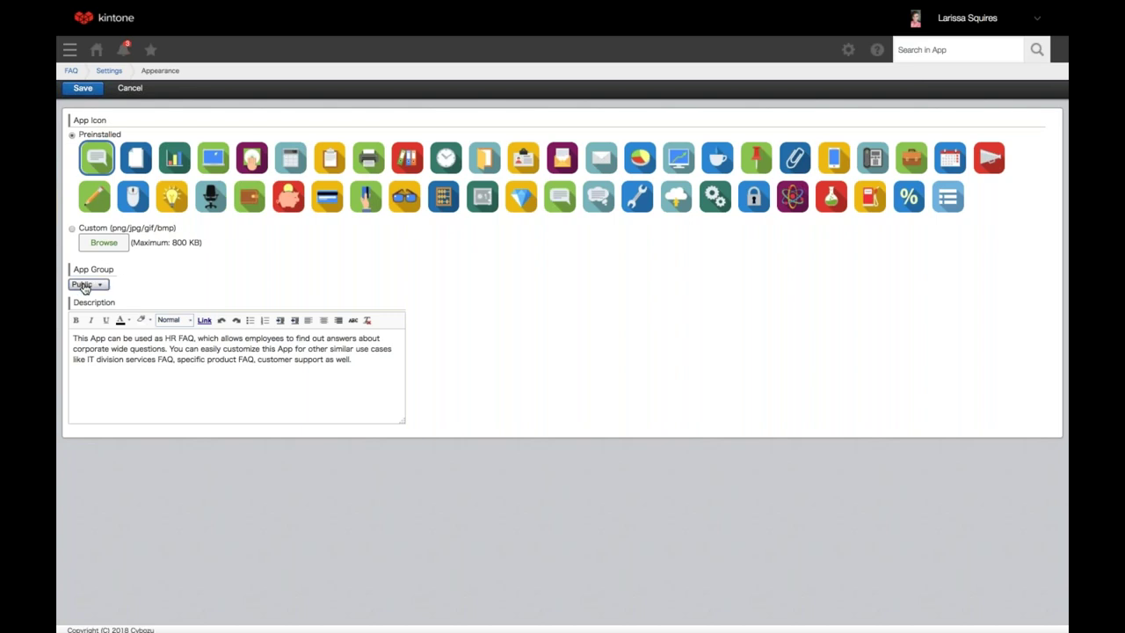
pyautogui.click(178, 281)
pyautogui.click(83, 88)
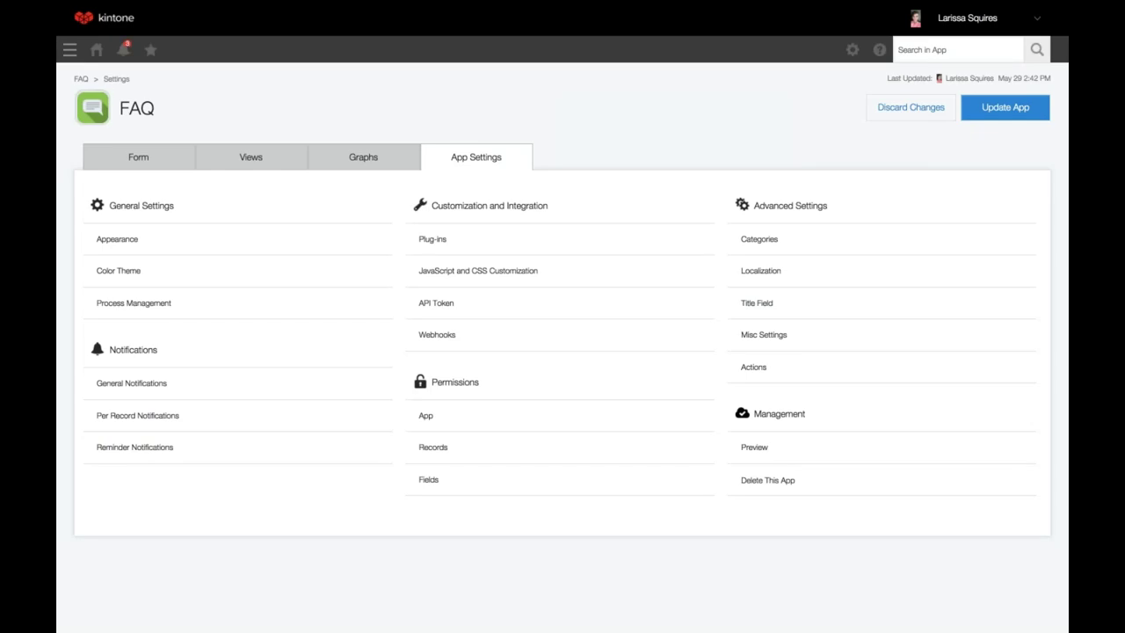
# - Set the FAQ app's color theme to Red and save it
pyautogui.click(154, 278)
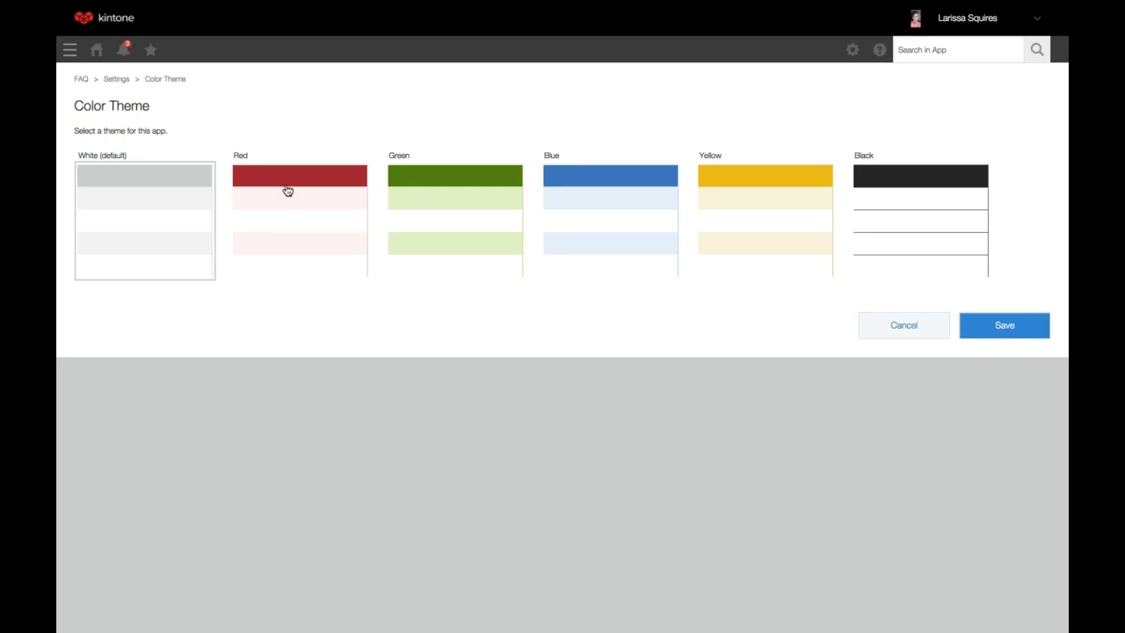
pyautogui.click(287, 191)
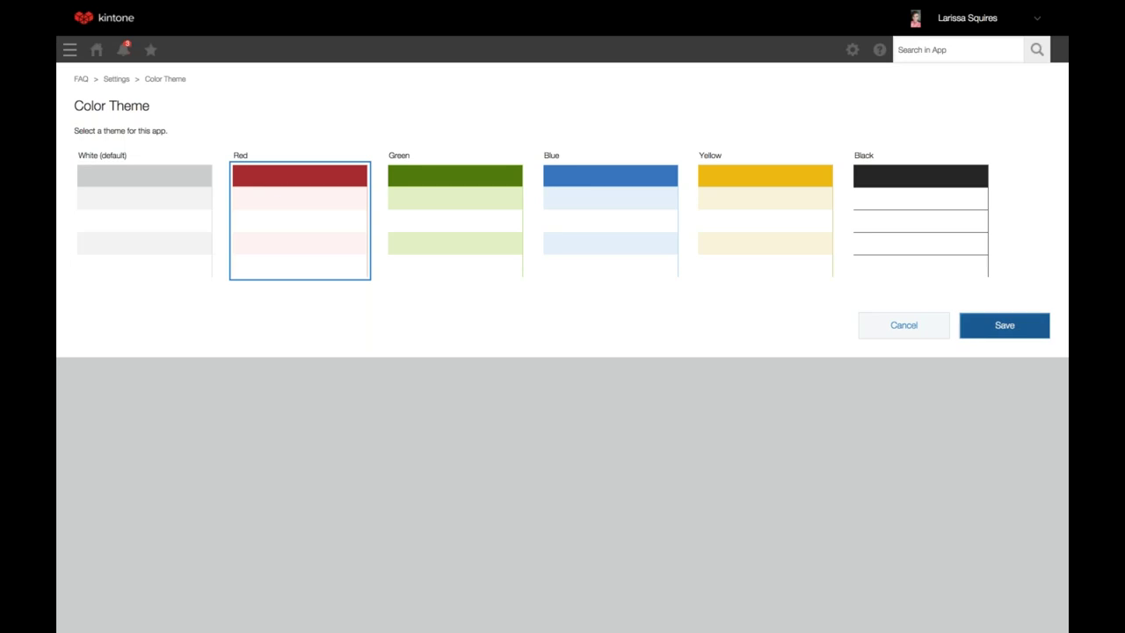
pyautogui.click(1004, 328)
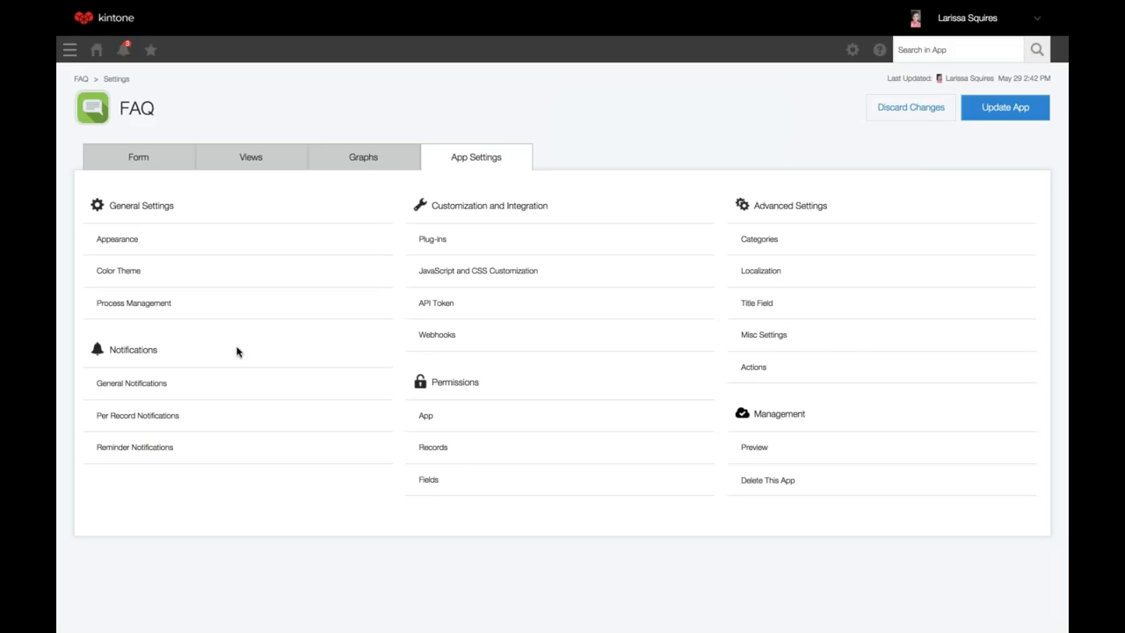
# - In process management, examine the Not started status's assignee options and the fields available as branch criteria
pyautogui.click(145, 311)
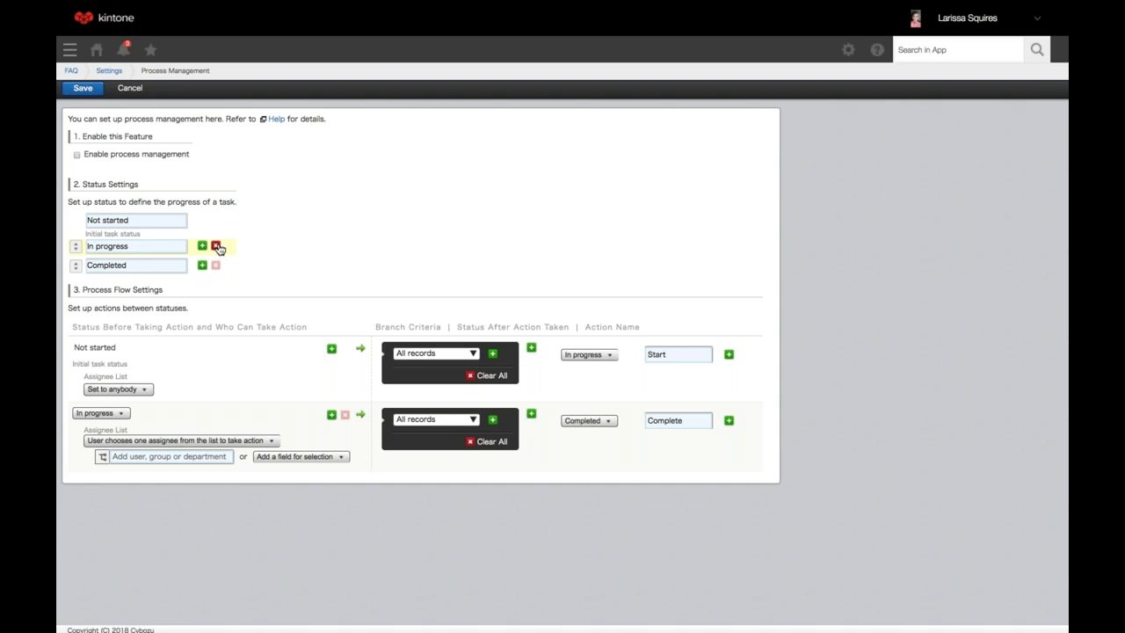
pyautogui.moveTo(75, 266)
pyautogui.mouseDown()
pyautogui.moveTo(75, 248)
pyautogui.moveTo(76, 269)
pyautogui.mouseUp()
pyautogui.click(126, 389)
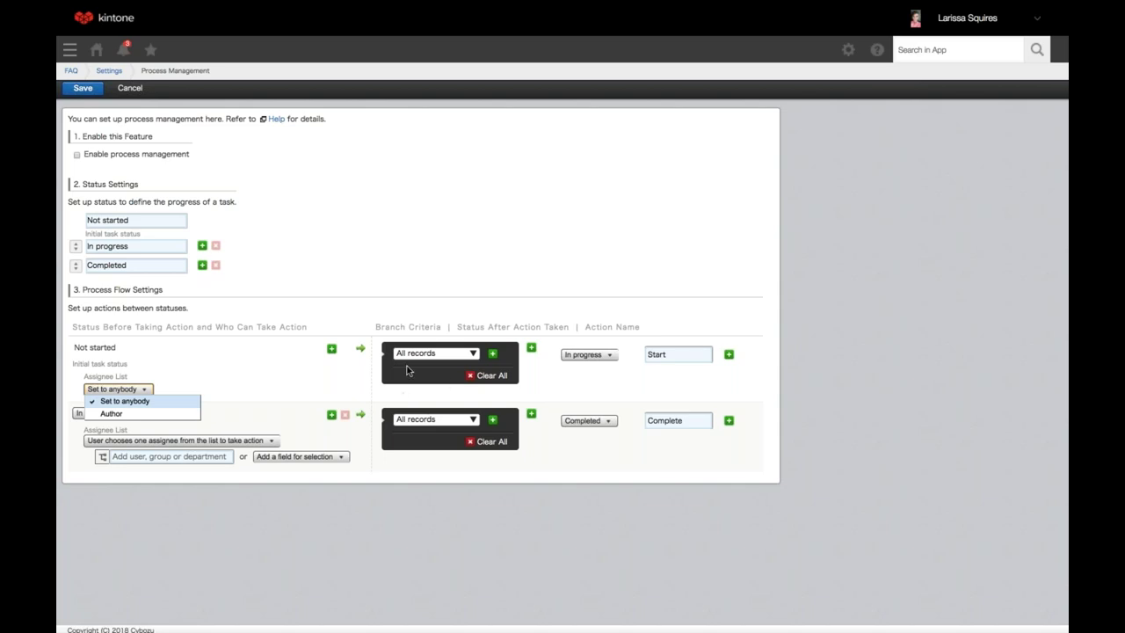
pyautogui.click(295, 376)
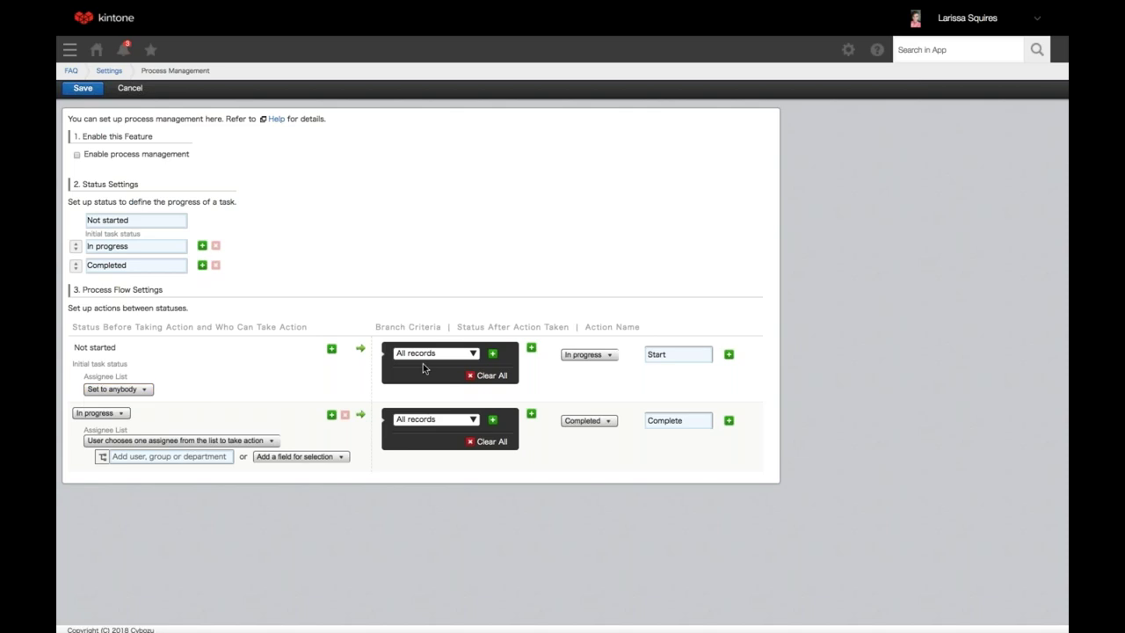
pyautogui.click(467, 352)
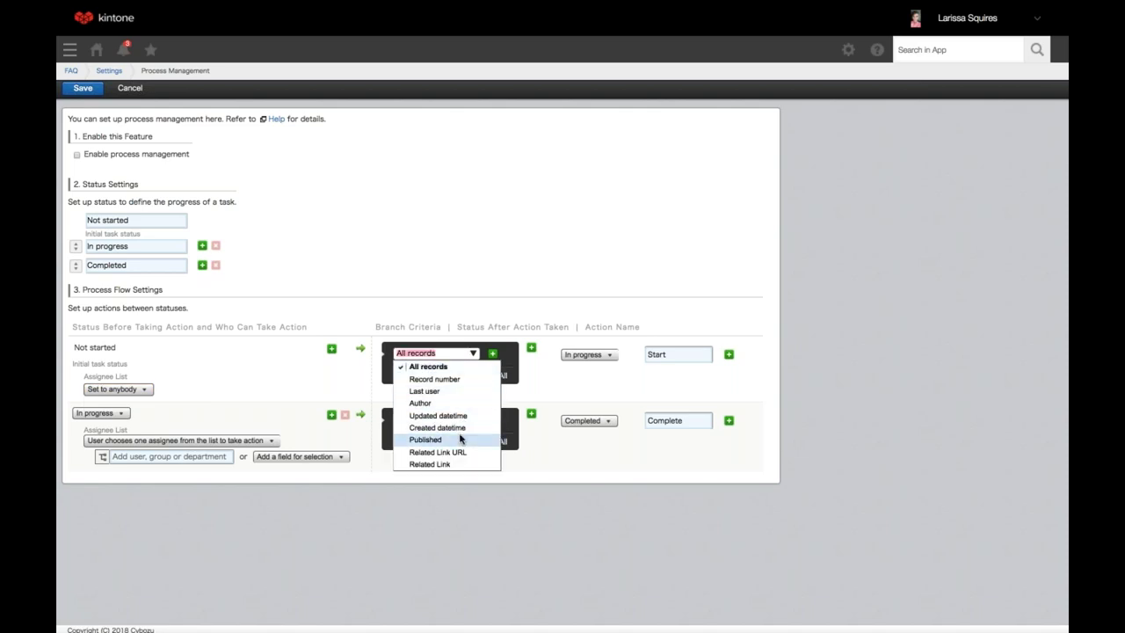
pyautogui.click(332, 362)
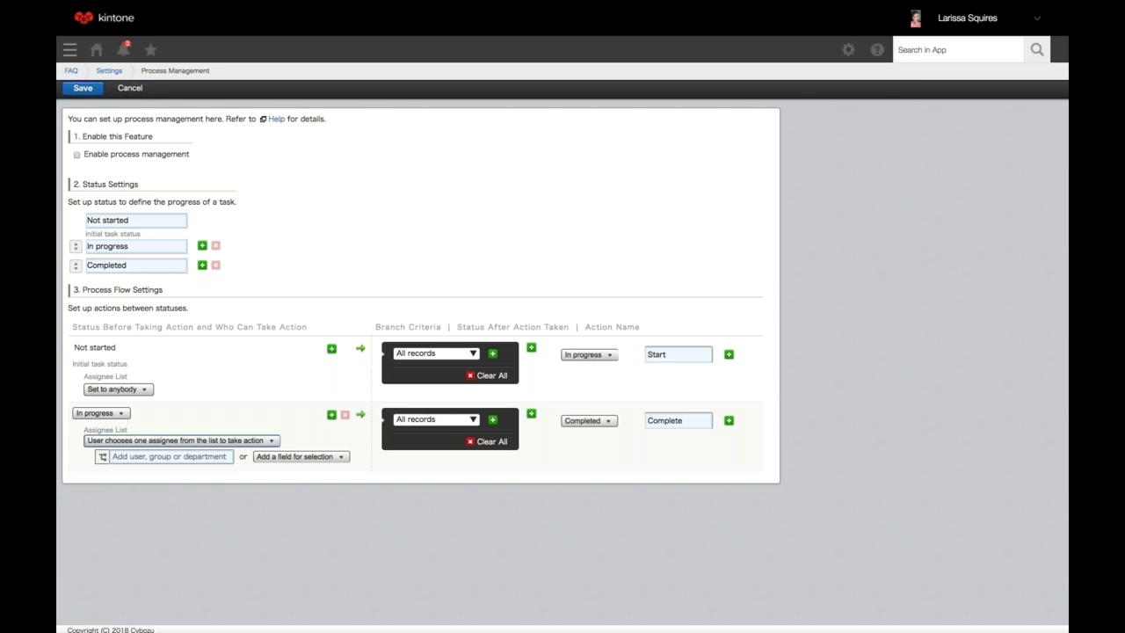
# - Examine the assignee action rules and the fields available for selection under the In progress status
pyautogui.click(180, 440)
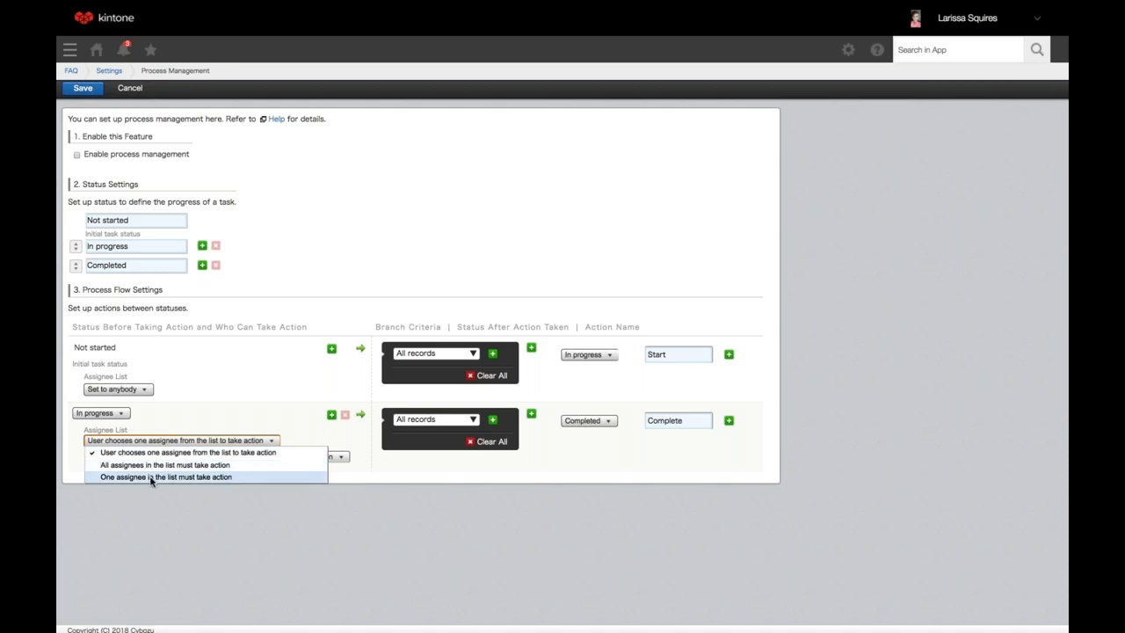
pyautogui.click(143, 513)
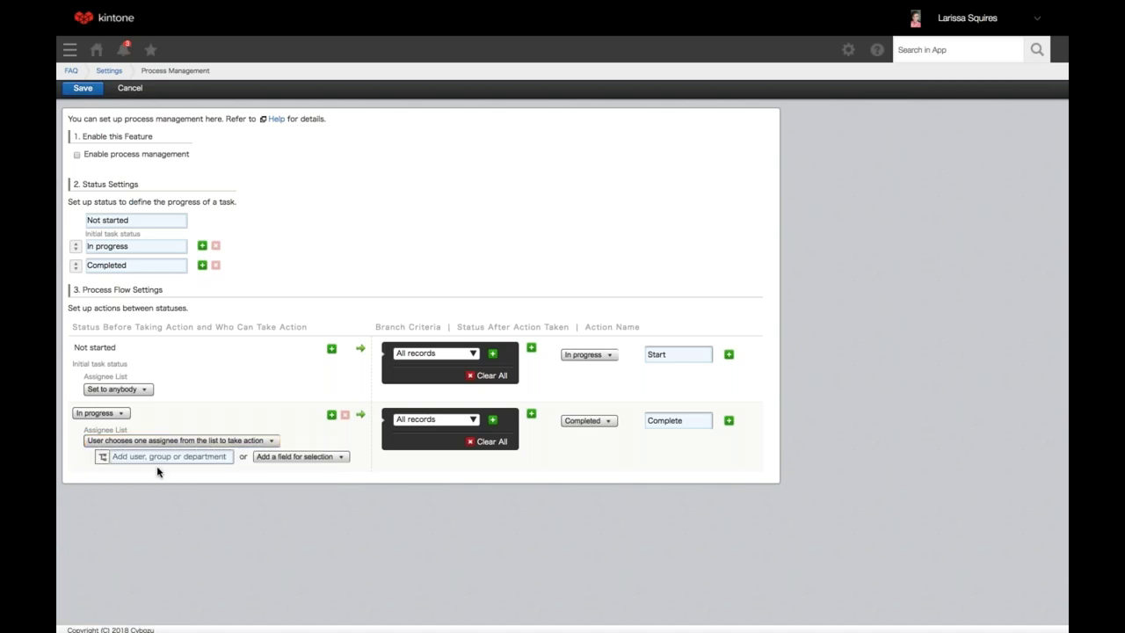
pyautogui.click(307, 458)
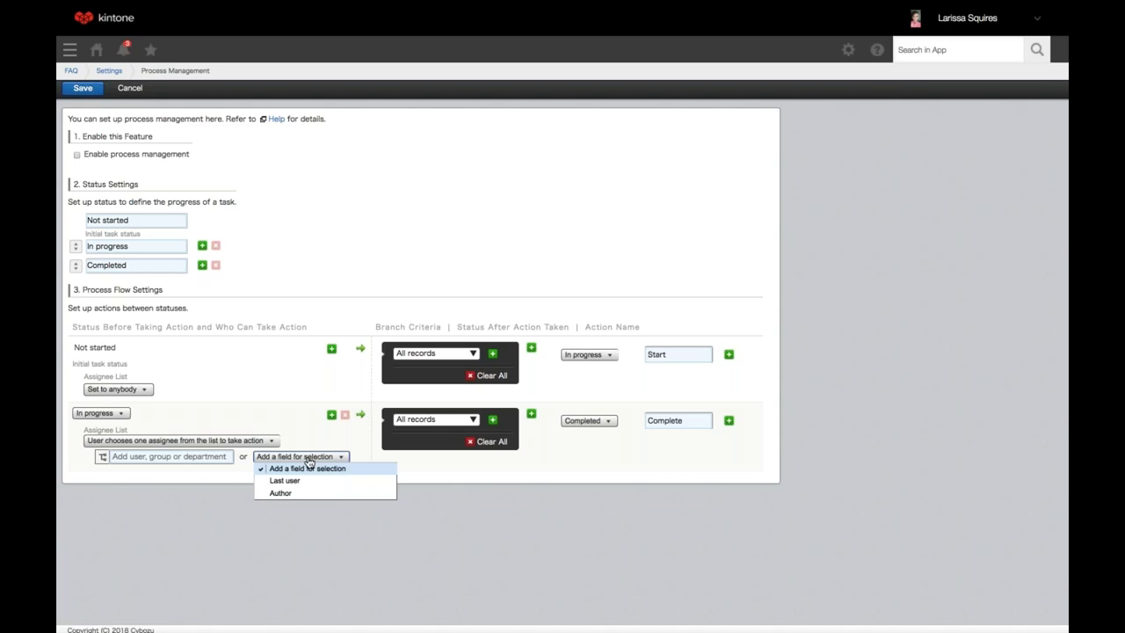
pyautogui.click(206, 490)
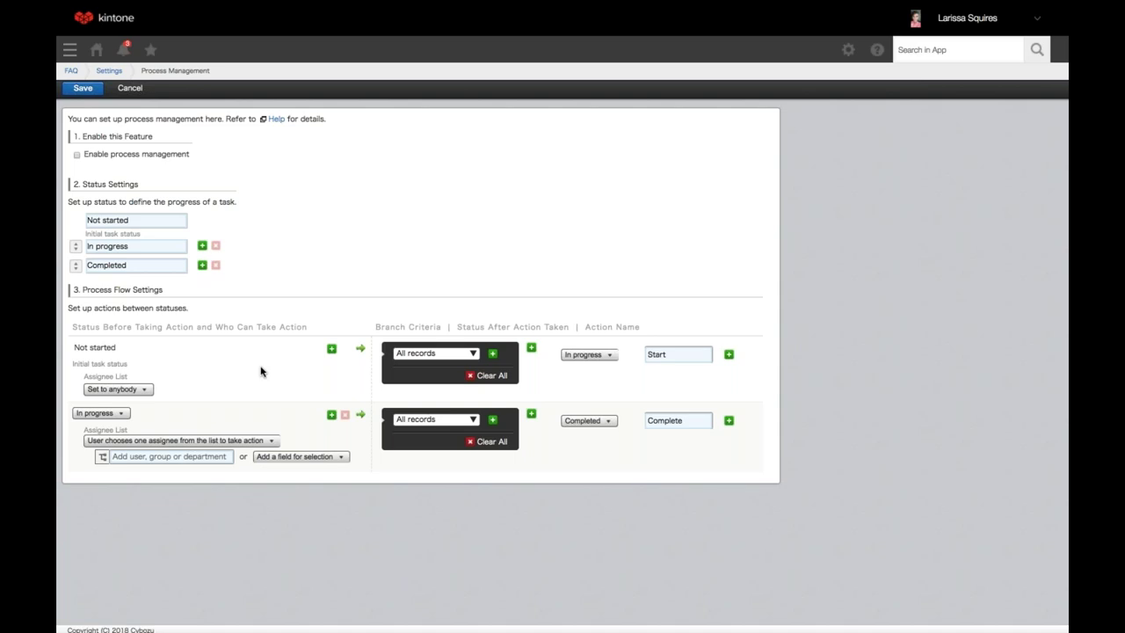
# - Try out an extra branch for the Not started status, remove it, and add a second action row there instead
pyautogui.click(531, 348)
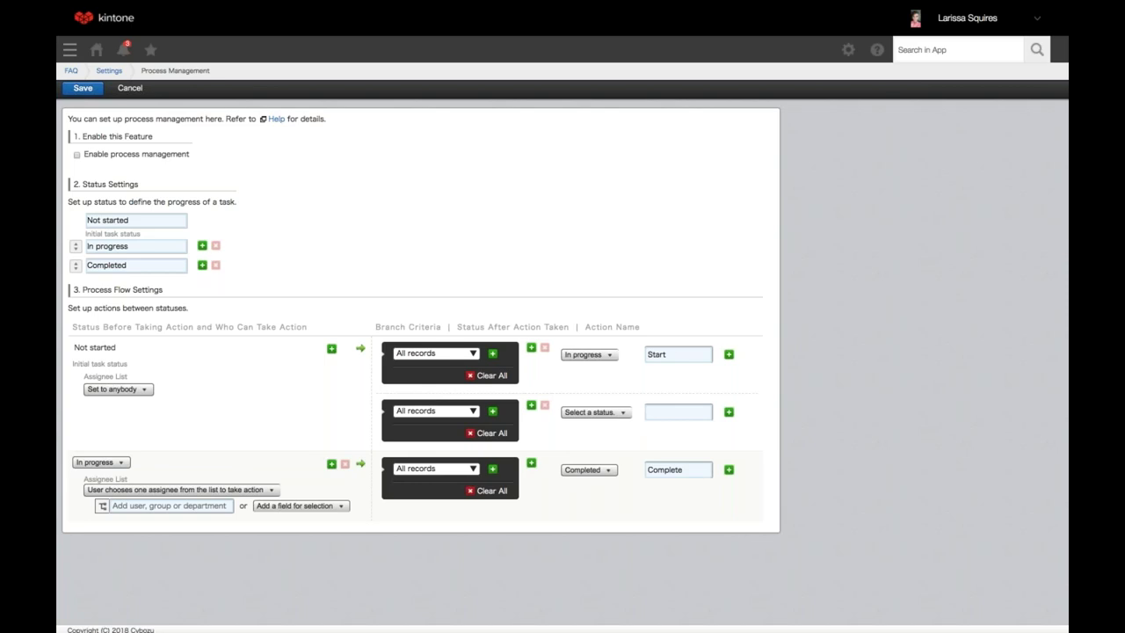
pyautogui.click(544, 405)
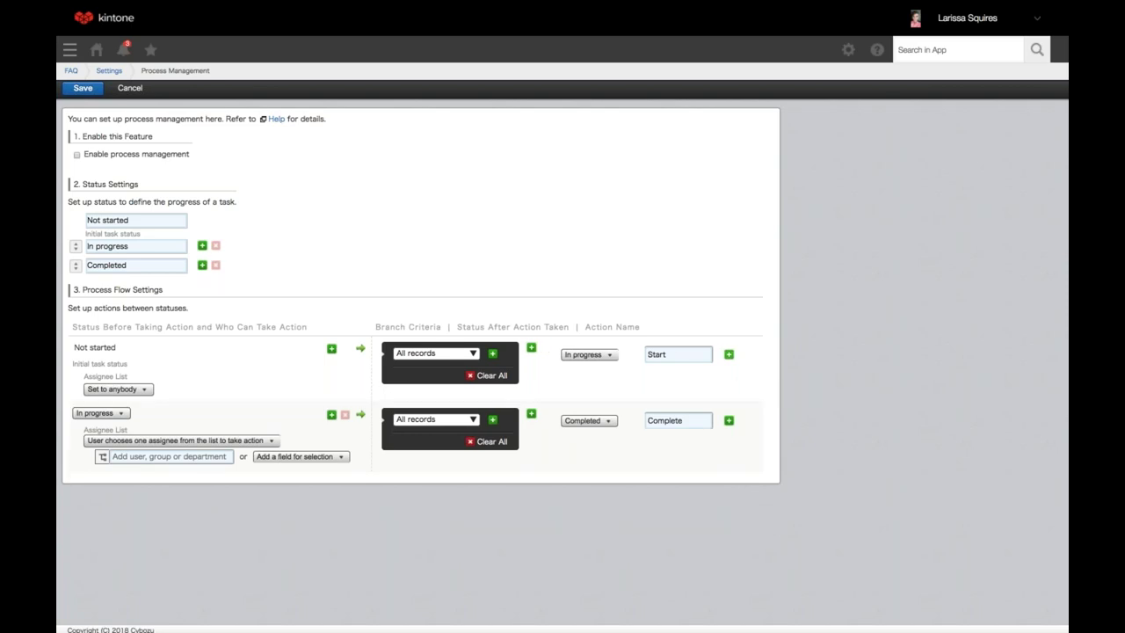
pyautogui.click(727, 354)
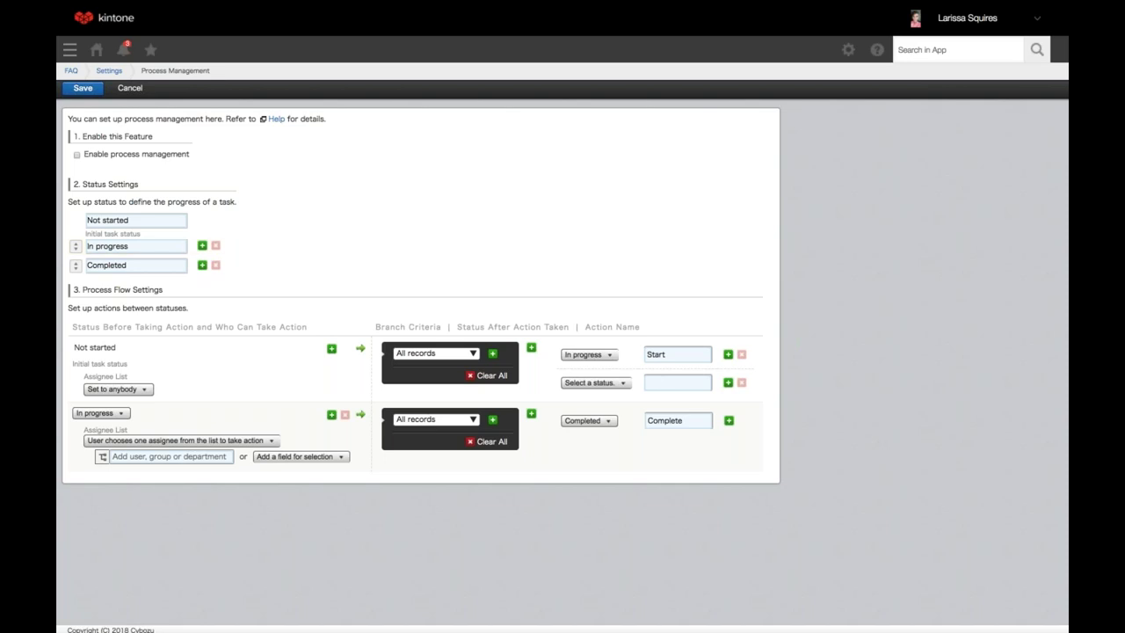
pyautogui.click(614, 384)
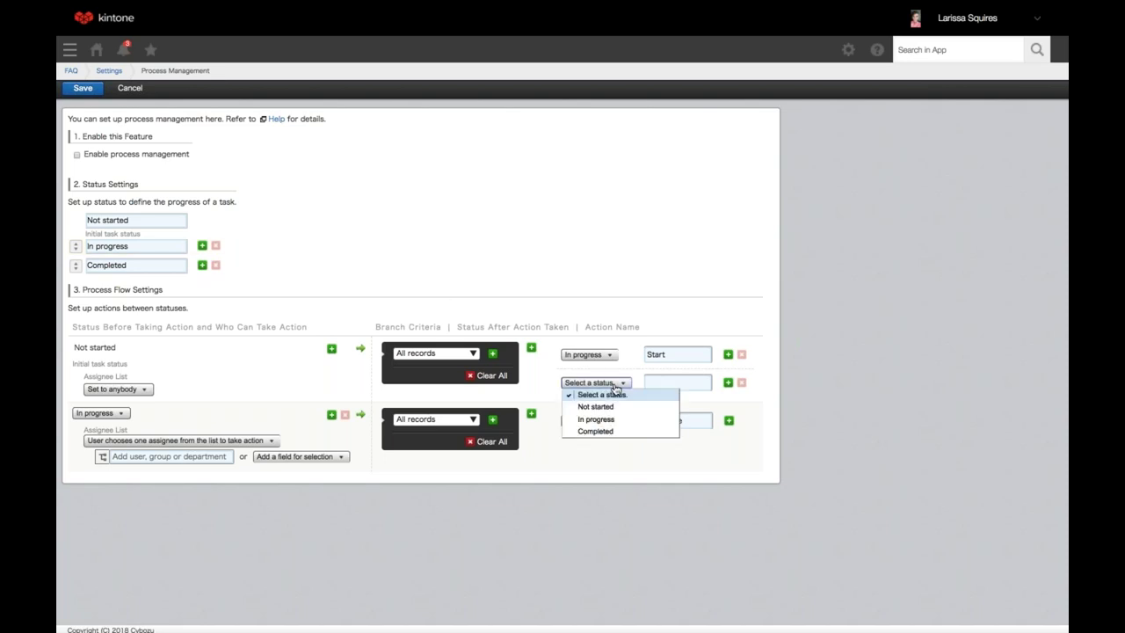
pyautogui.click(552, 387)
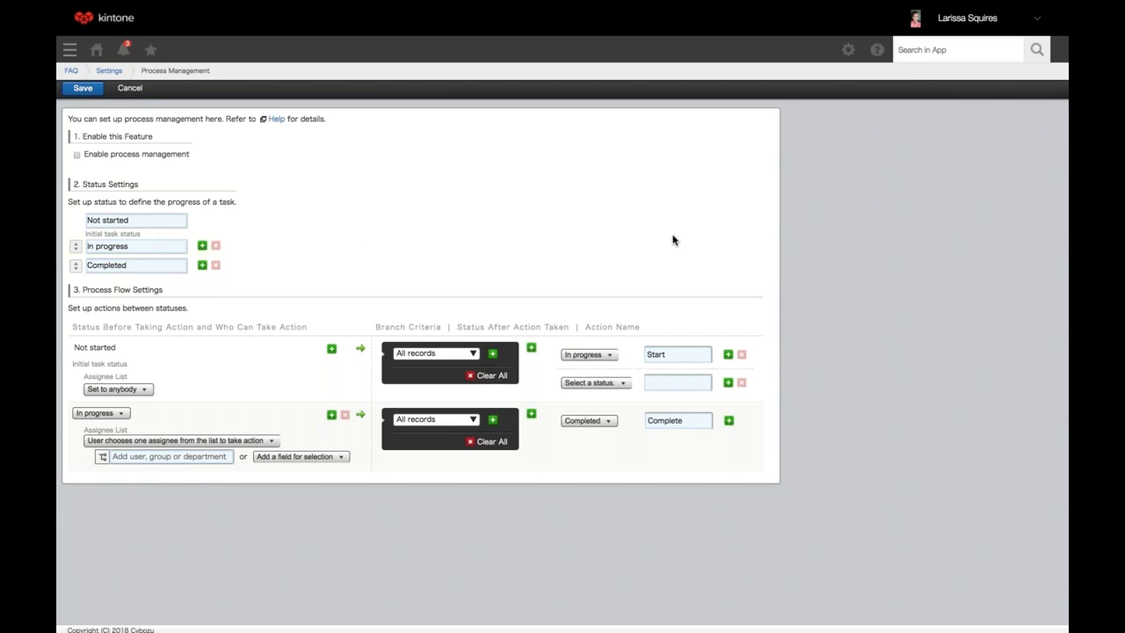
# - Turn the process management feature on and back off, and save the process settings
pyautogui.click(91, 156)
pyautogui.click(91, 156)
pyautogui.click(83, 88)
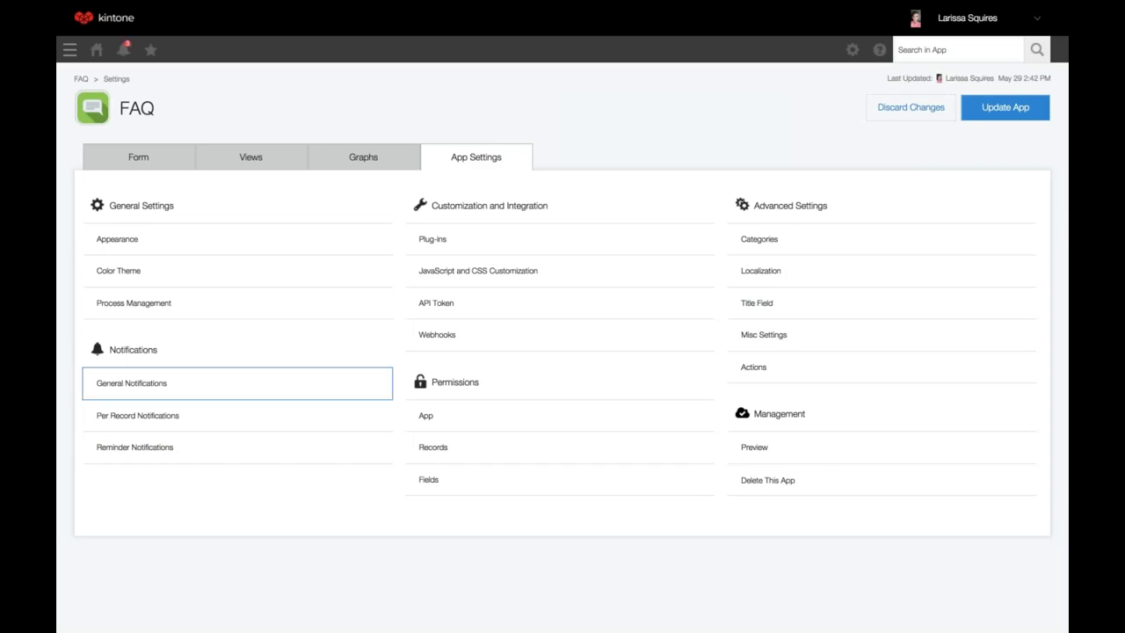
# - Try adding the Sales department as a recipient in the general notifications, and delete it again
pyautogui.click(170, 385)
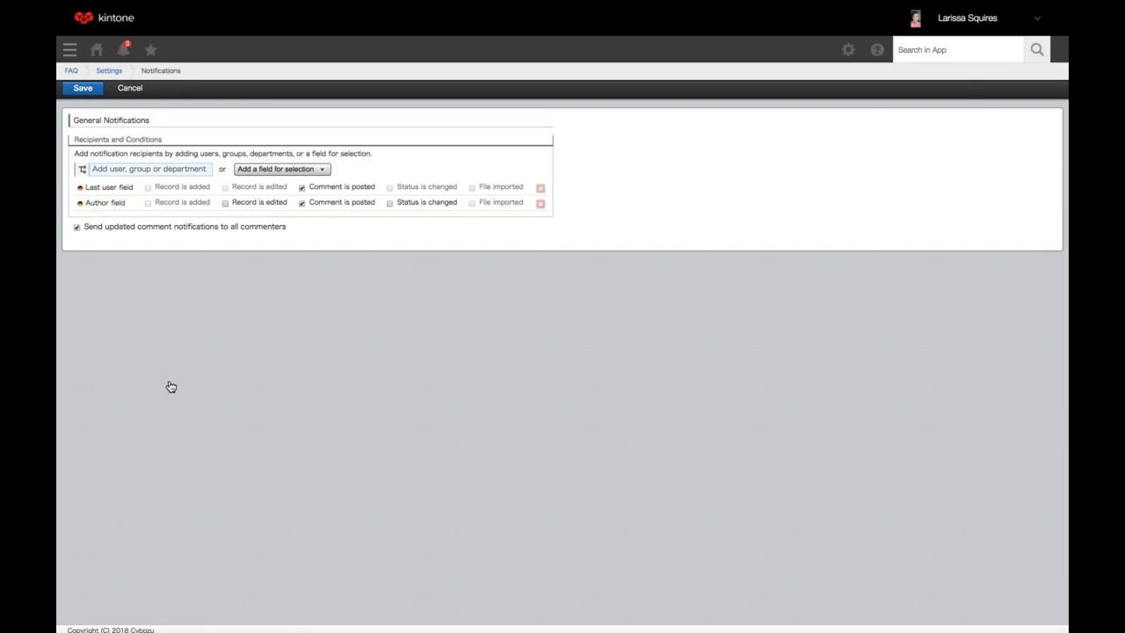
pyautogui.click(148, 169)
pyautogui.write('sales')
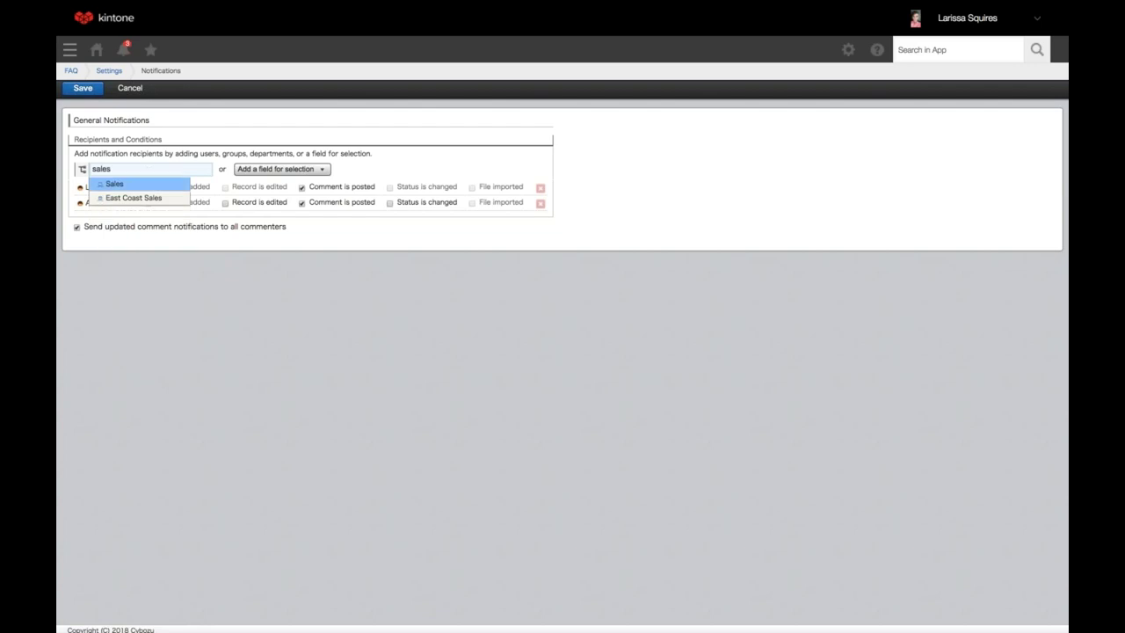
pyautogui.click(132, 183)
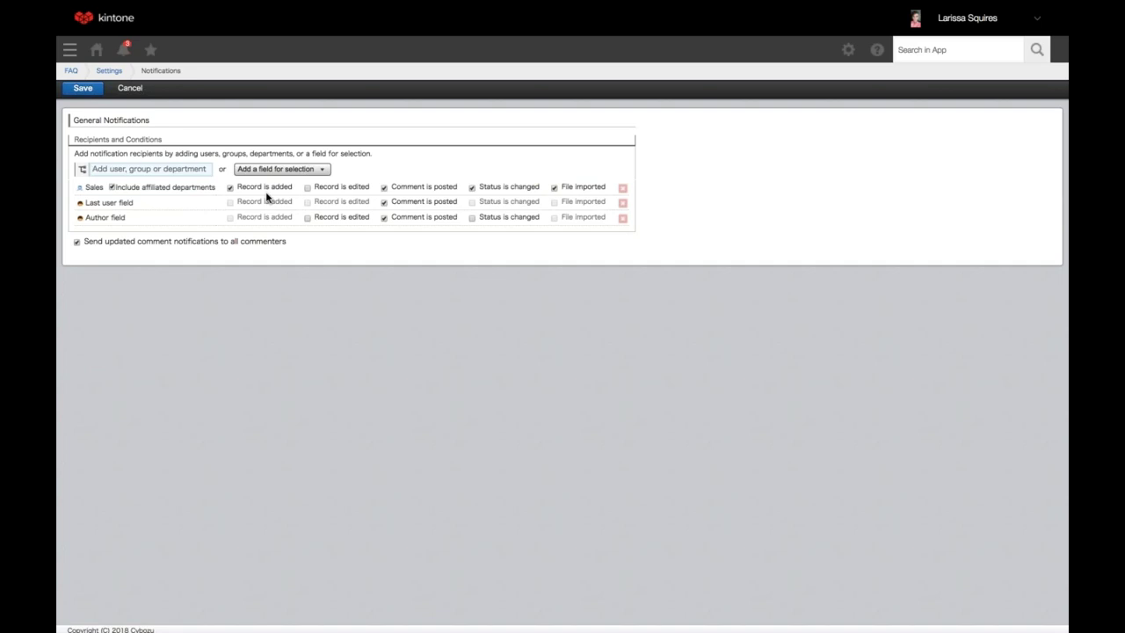
pyautogui.click(308, 188)
pyautogui.click(622, 187)
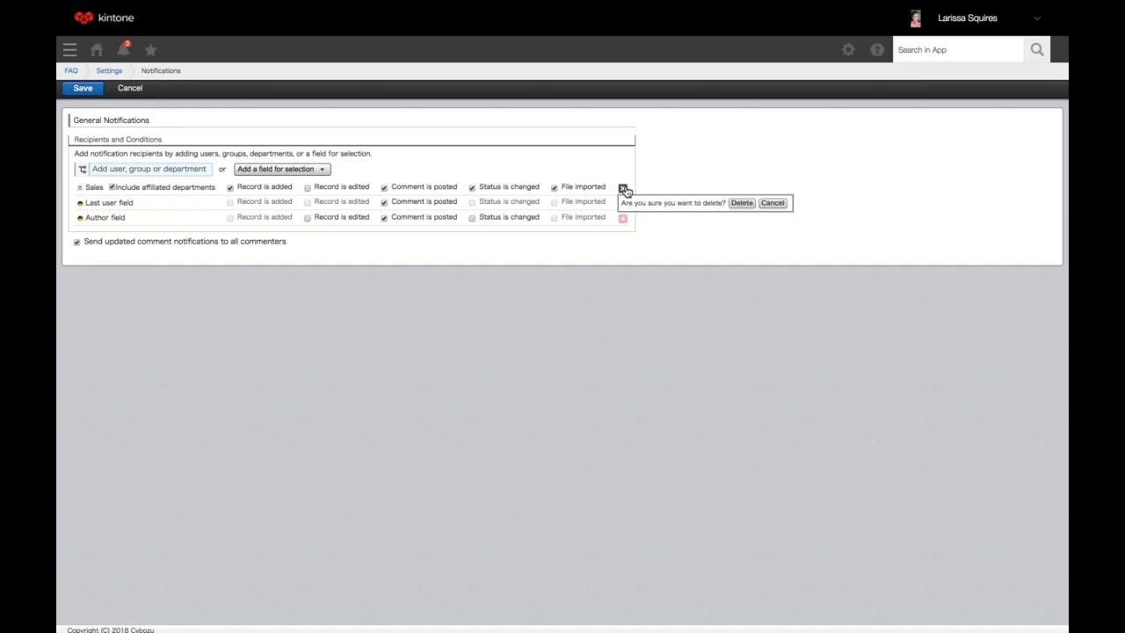
pyautogui.click(740, 203)
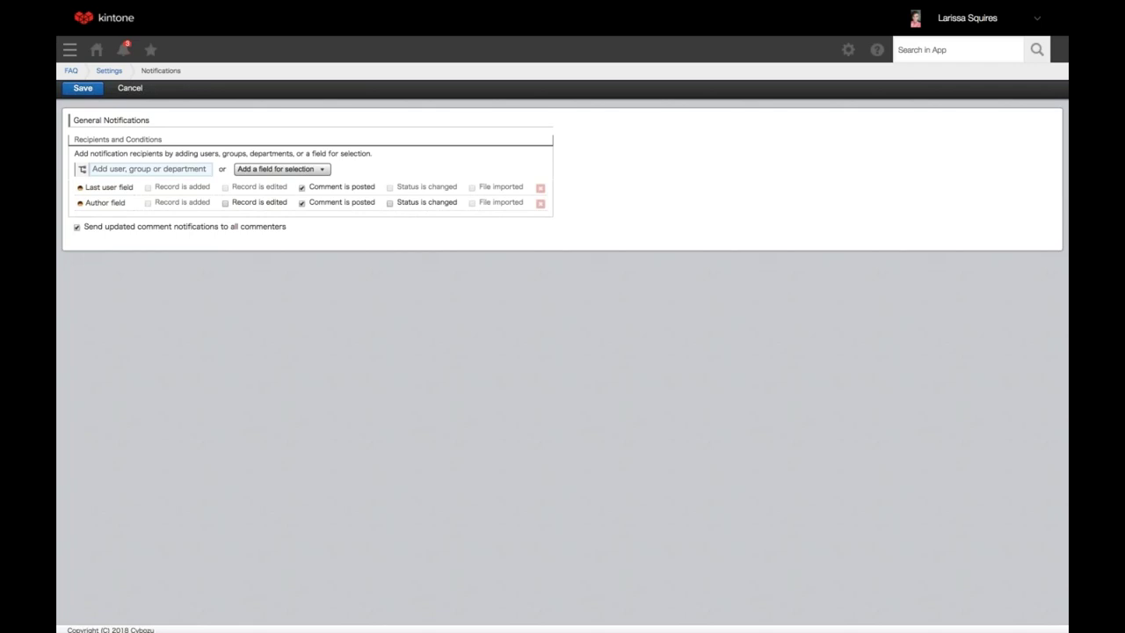
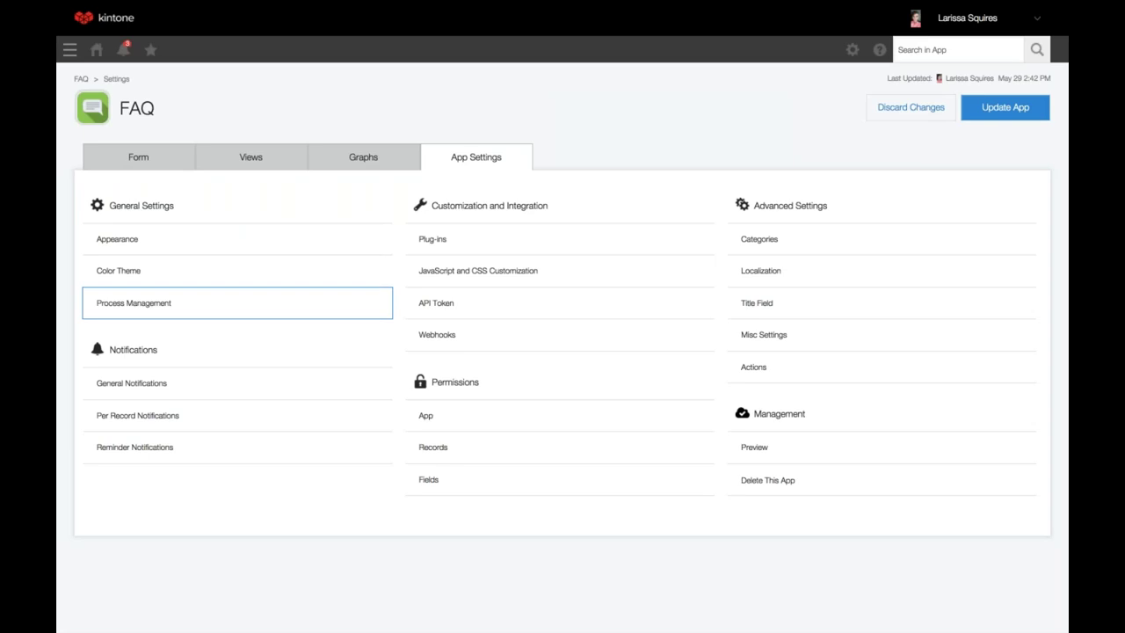
# - Add a notification trigger to the per record notifications, trying out a second condition and removing it
pyautogui.click(207, 425)
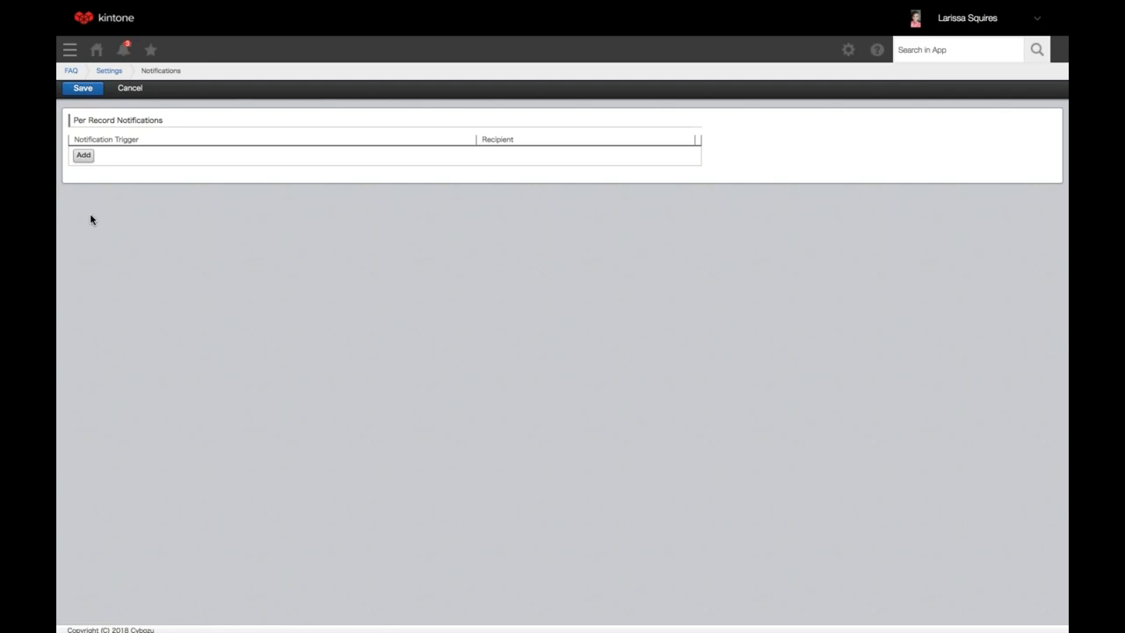
pyautogui.click(85, 155)
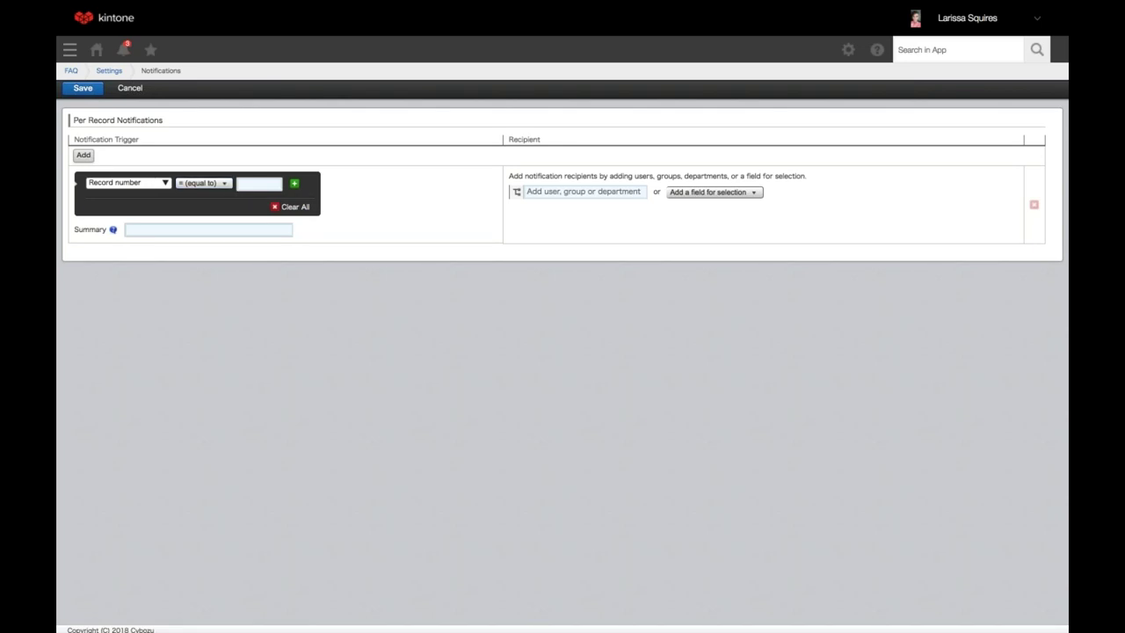
pyautogui.click(295, 186)
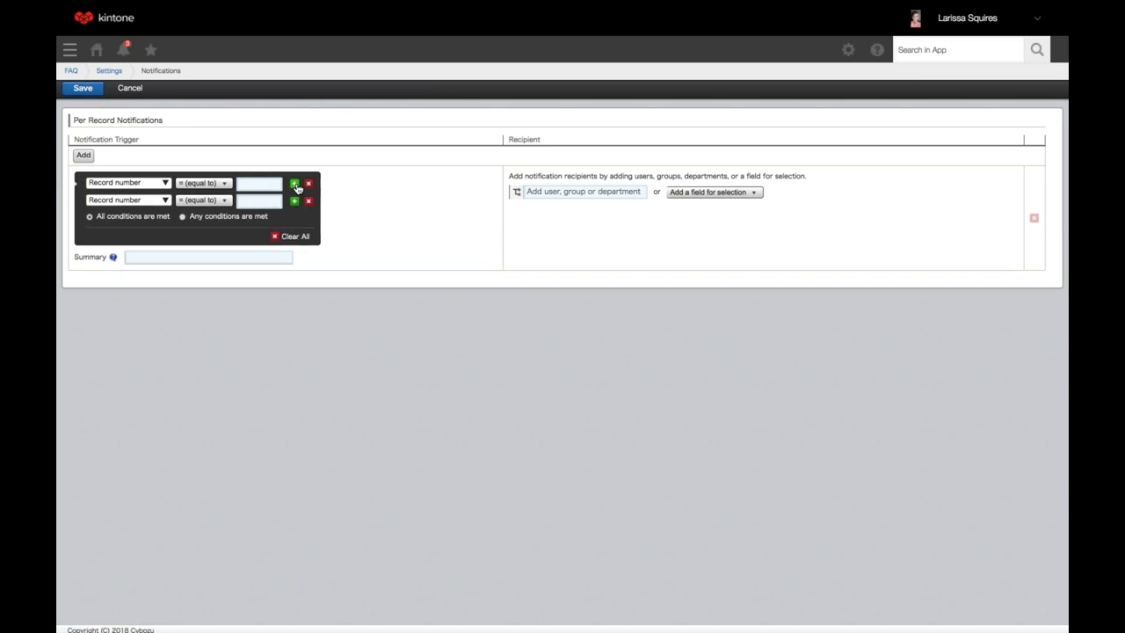
pyautogui.click(308, 200)
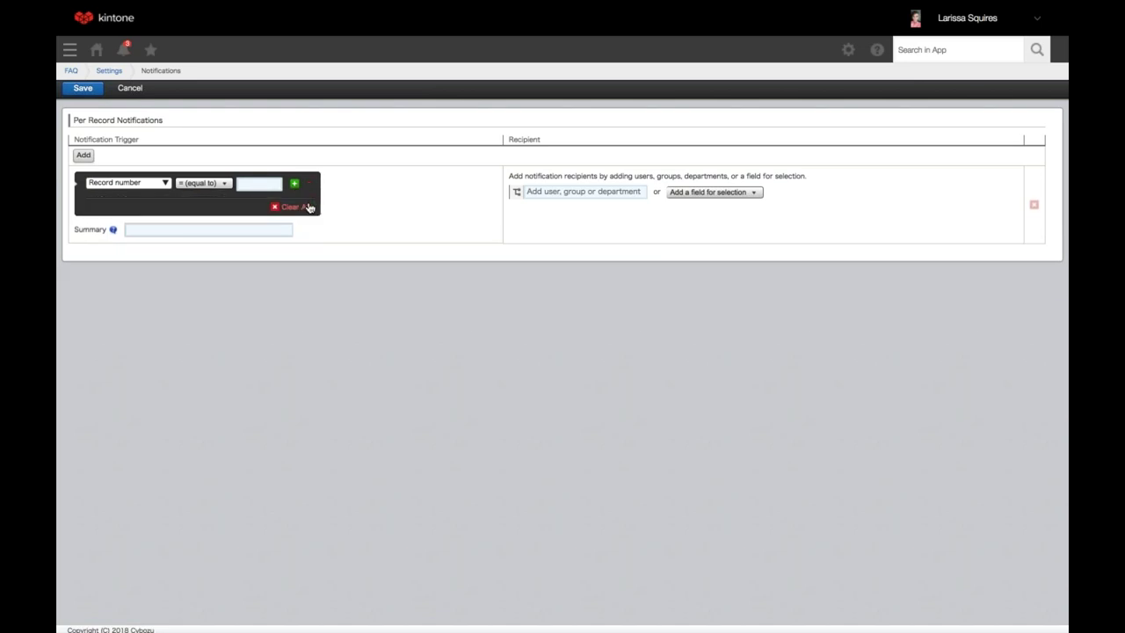
# - Examine the condition fields, summary and recipient field options available for the per record notification trigger
pyautogui.click(183, 227)
pyautogui.click(127, 182)
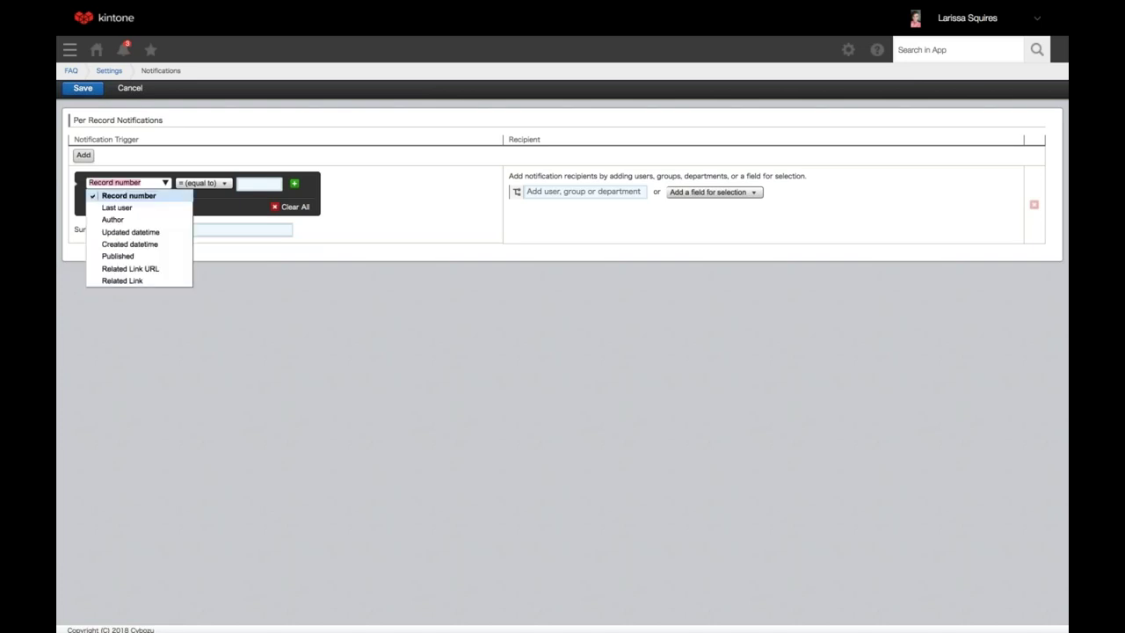
pyautogui.click(171, 156)
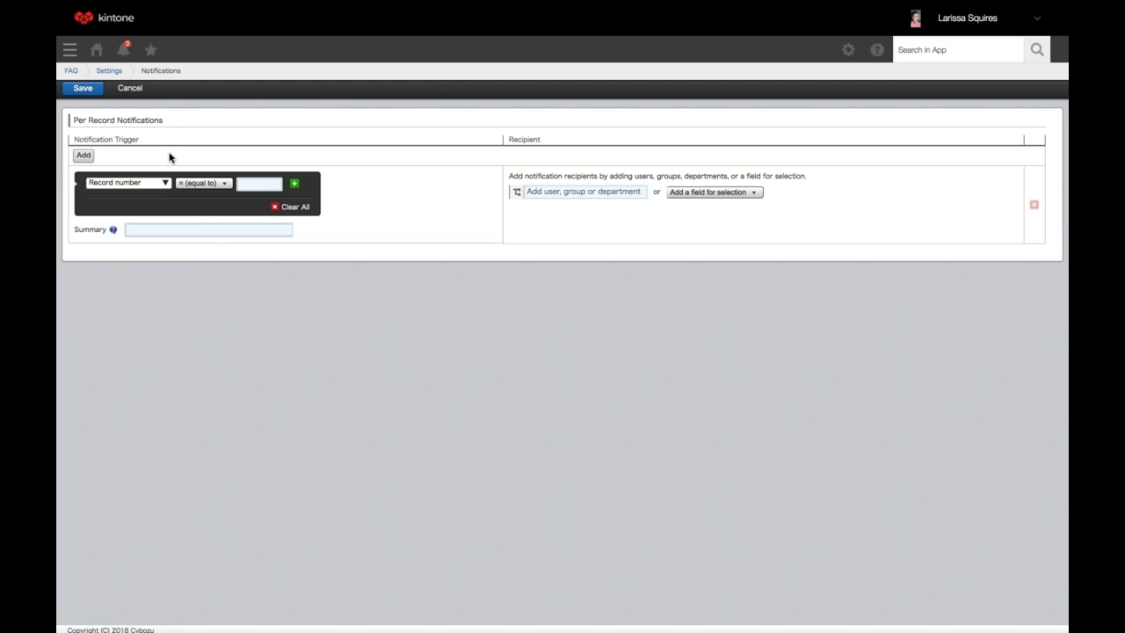
pyautogui.click(208, 230)
pyautogui.click(127, 182)
pyautogui.click(290, 311)
pyautogui.click(226, 230)
pyautogui.click(694, 191)
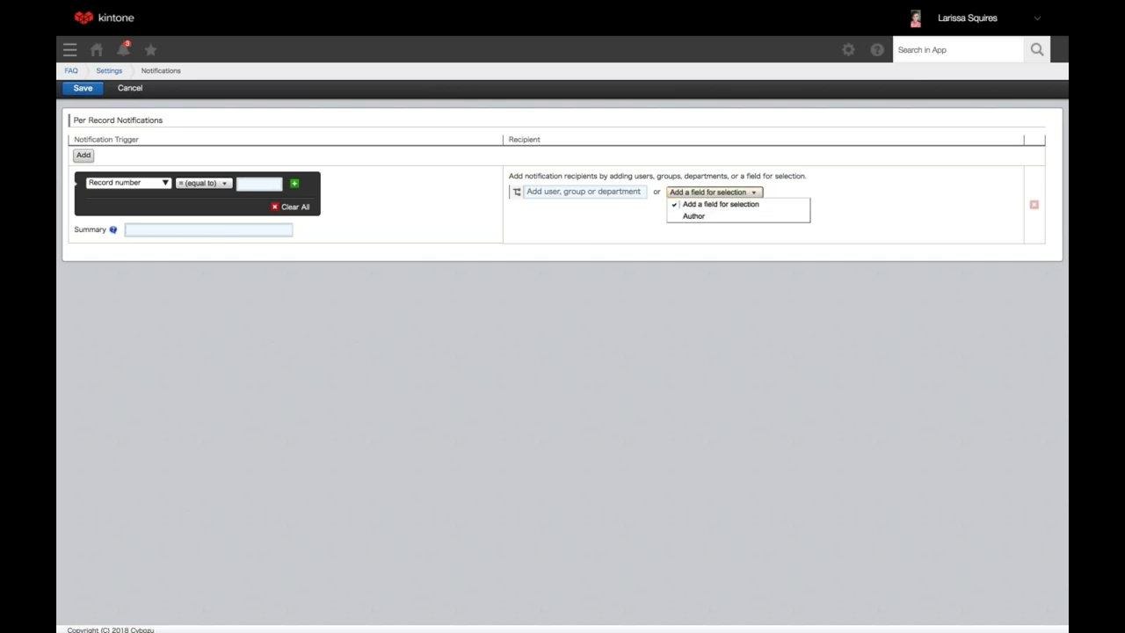
pyautogui.click(594, 215)
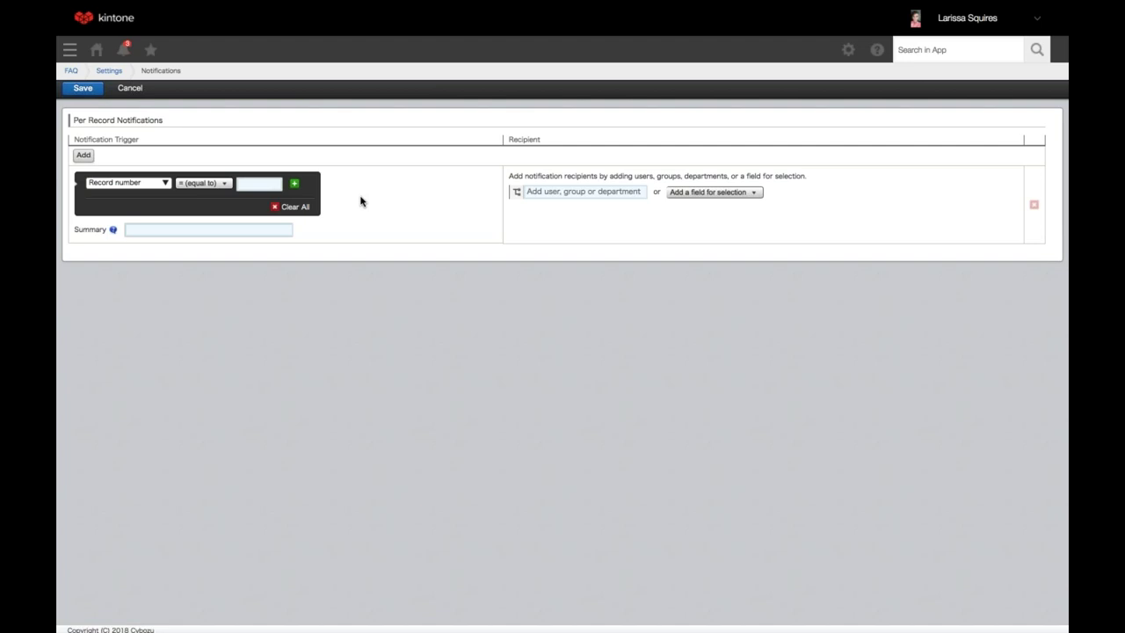
# - Delete the notification trigger and save the per record notifications
pyautogui.click(1034, 204)
pyautogui.click(1010, 219)
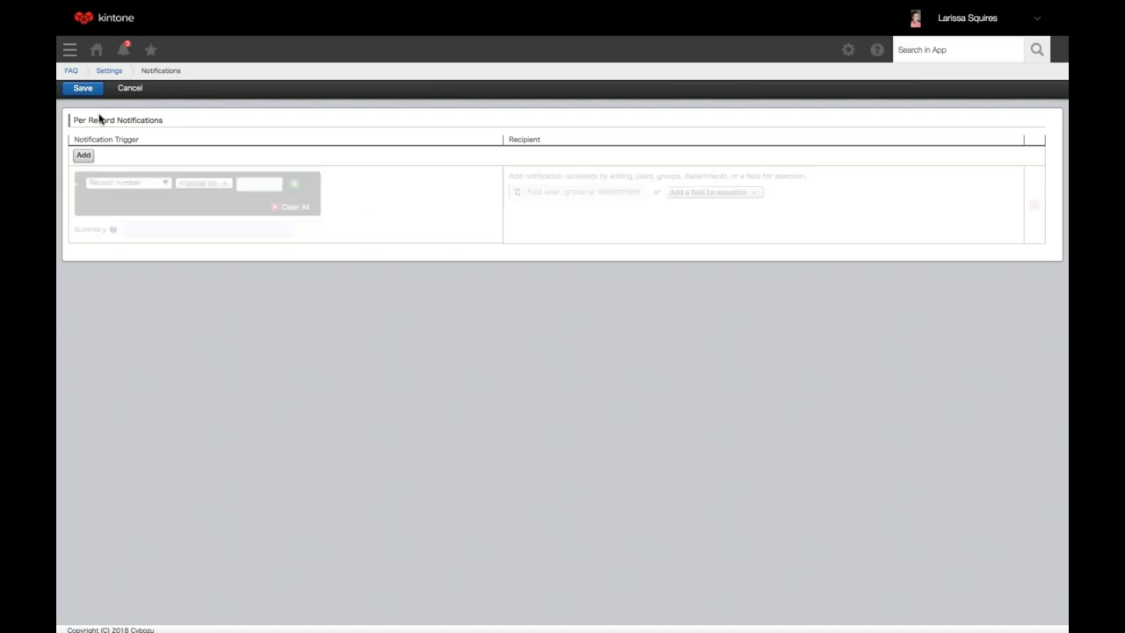
pyautogui.click(83, 89)
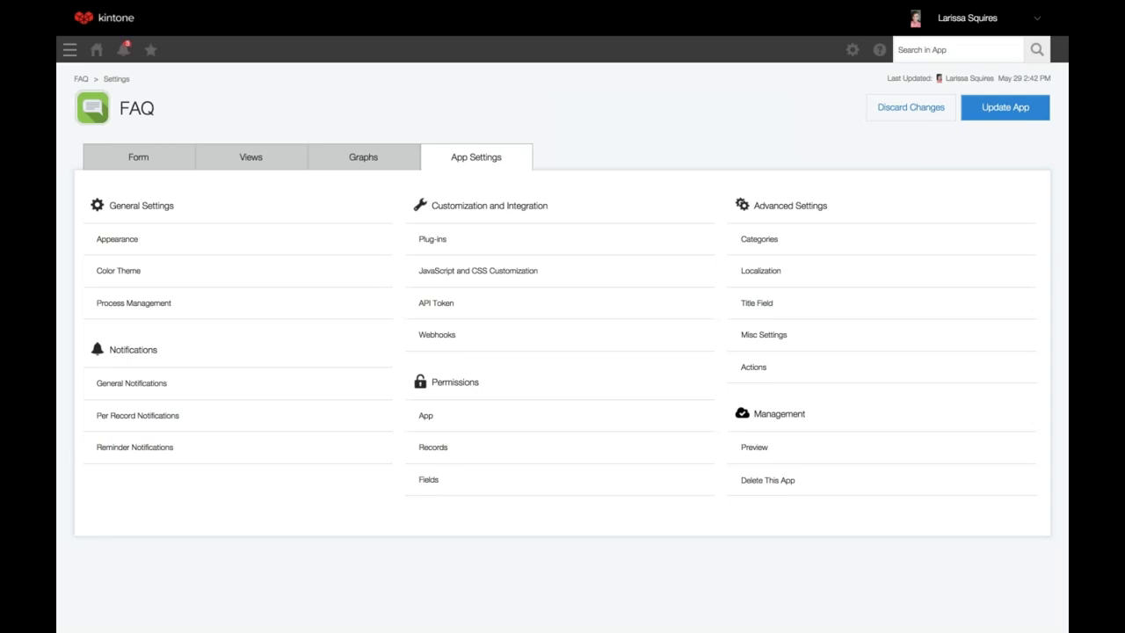
# - Try adding a notification trigger to the reminder notifications, delete it again, and save the reminder settings
pyautogui.click(157, 449)
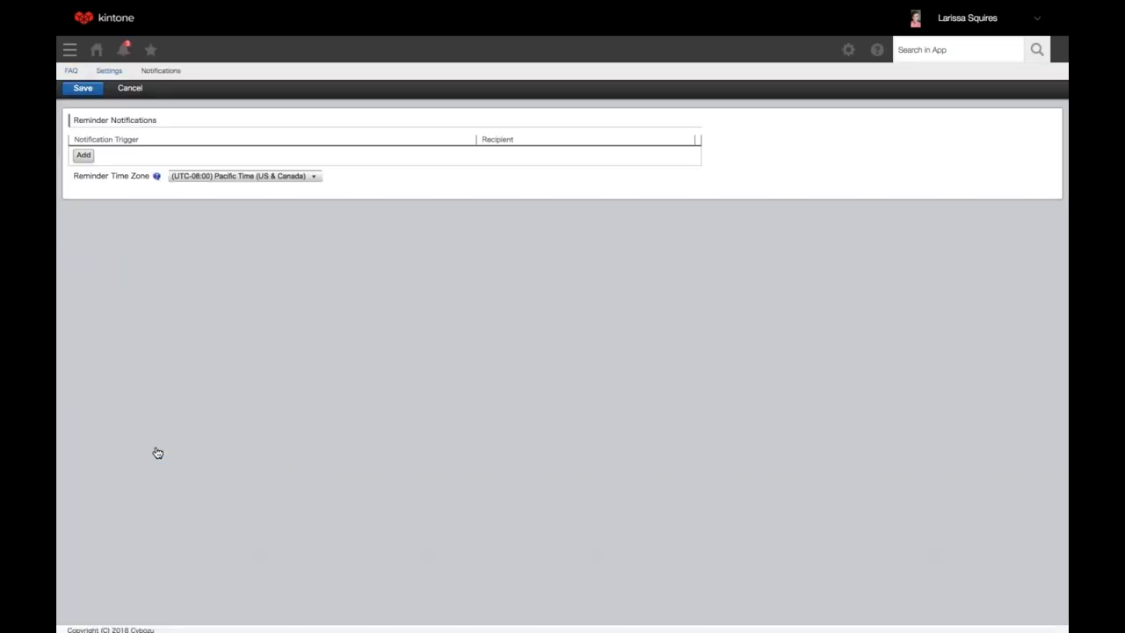
pyautogui.click(83, 154)
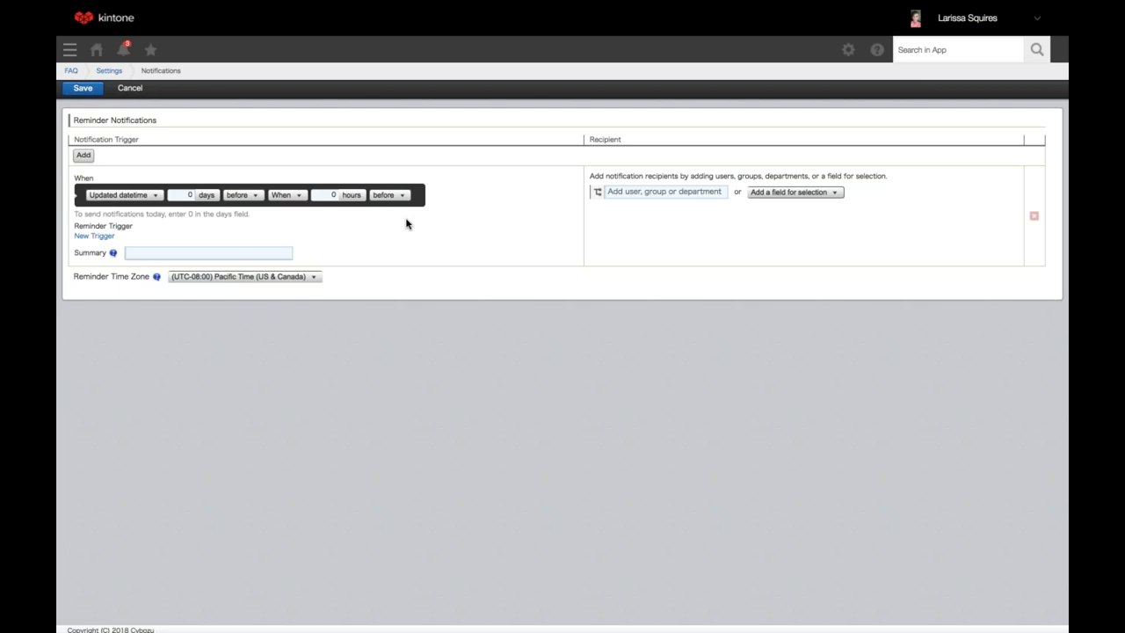
pyautogui.click(1033, 215)
pyautogui.click(1010, 229)
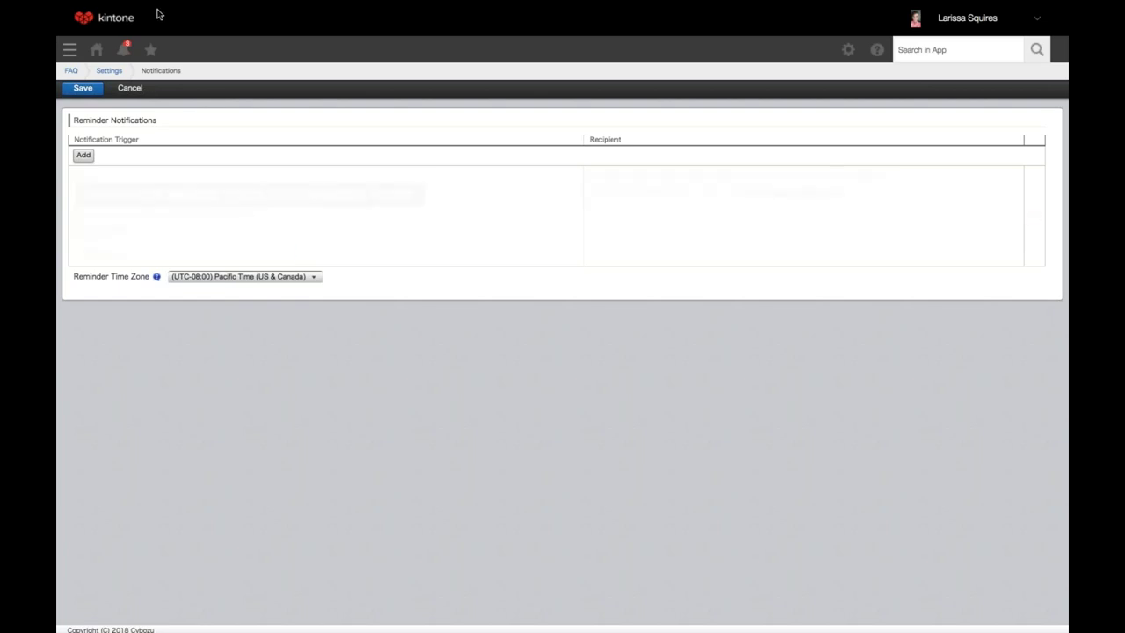
pyautogui.click(84, 91)
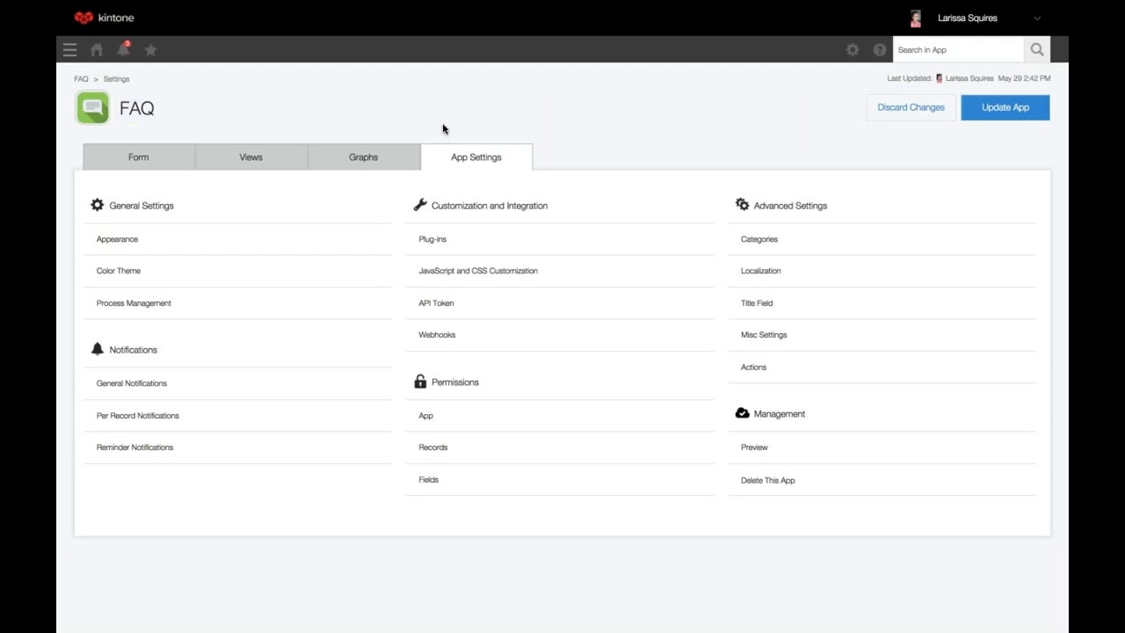
# - Try adding the New conditional format plug-in to the app, leave its settings without saving, and delete it again
pyautogui.click(465, 243)
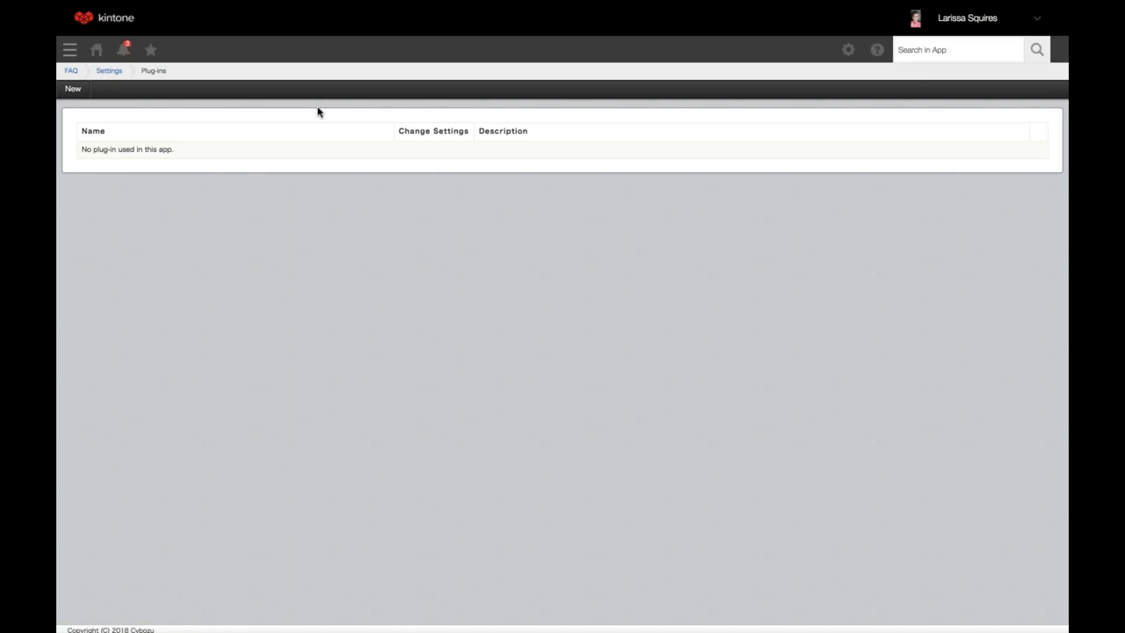
pyautogui.click(74, 89)
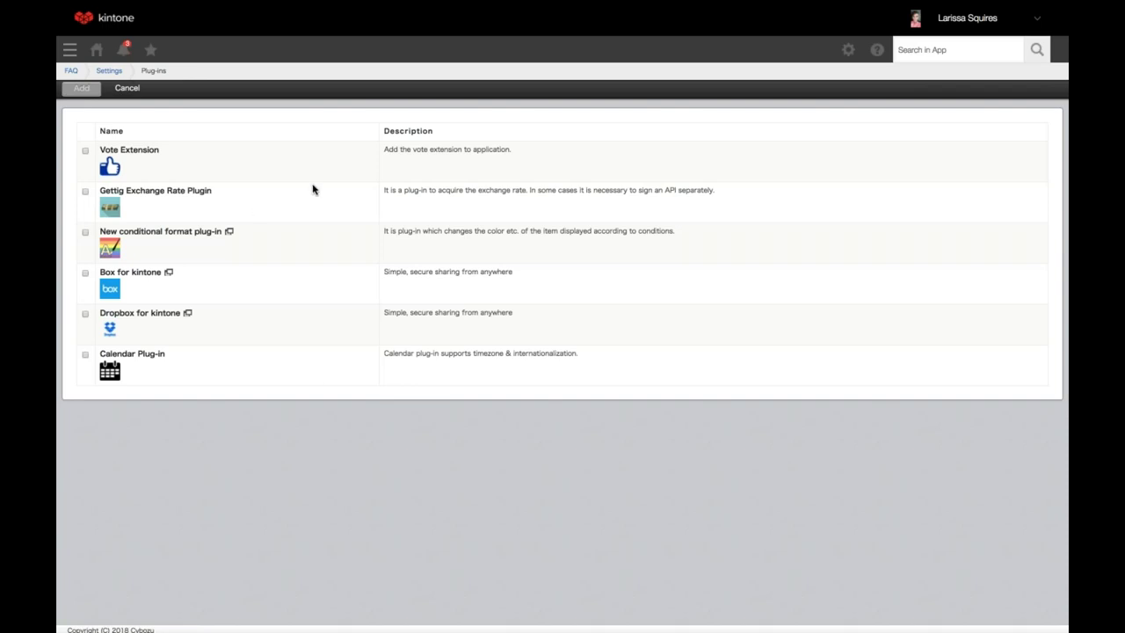
pyautogui.click(85, 232)
pyautogui.click(81, 88)
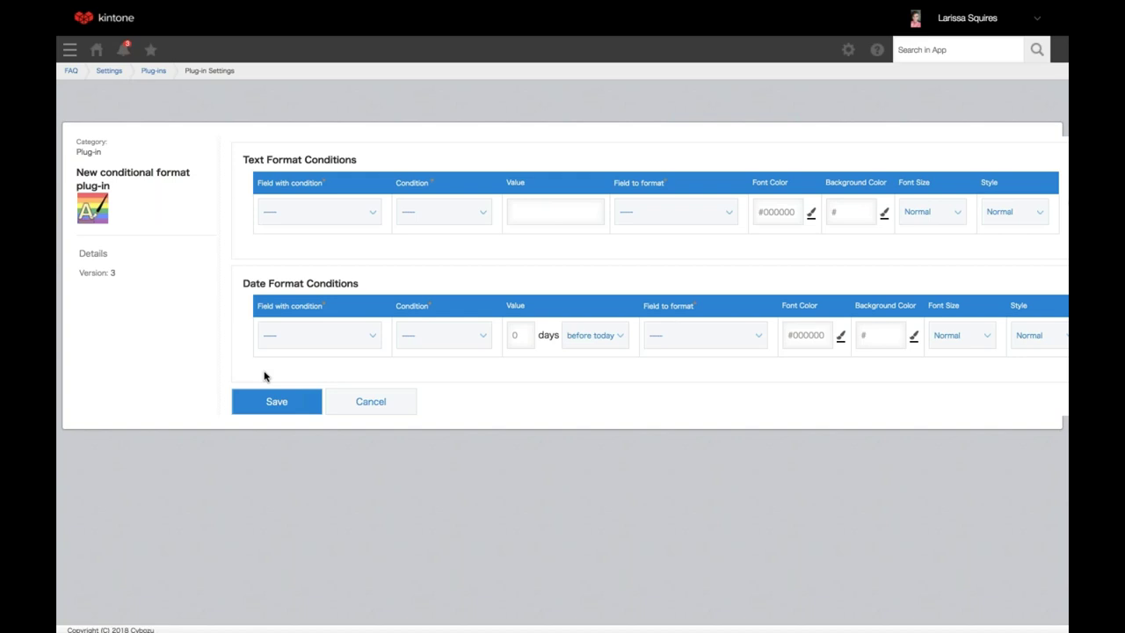
pyautogui.click(339, 411)
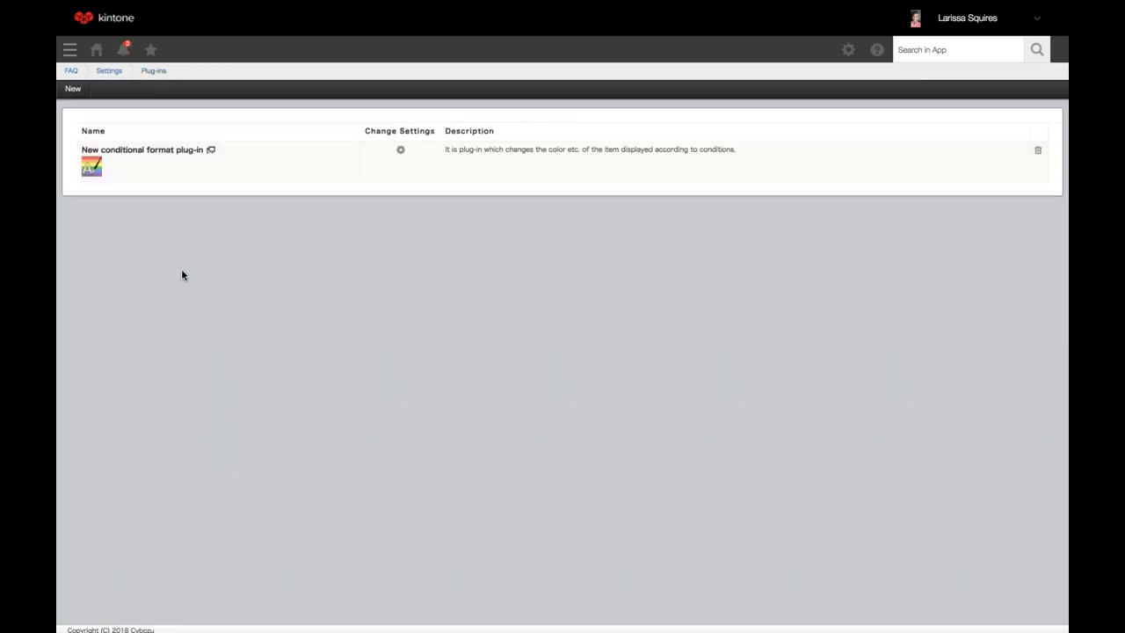
pyautogui.click(1037, 151)
pyautogui.click(1010, 167)
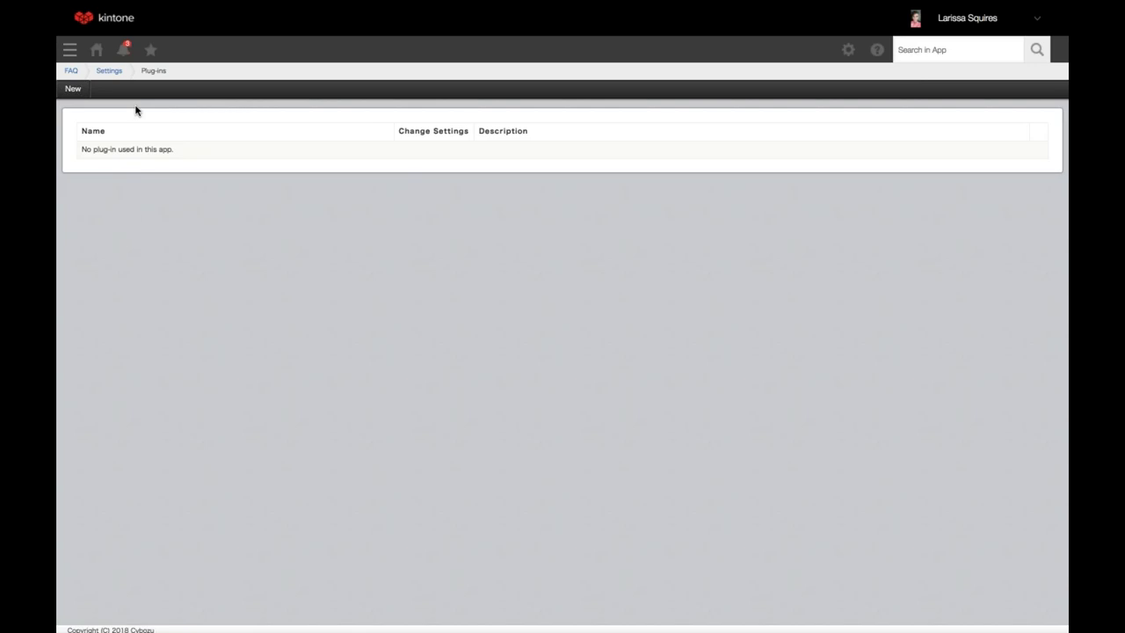
# - Review the app's JavaScript and CSS customization options, including scope and file uploads, and save the page
pyautogui.click(109, 70)
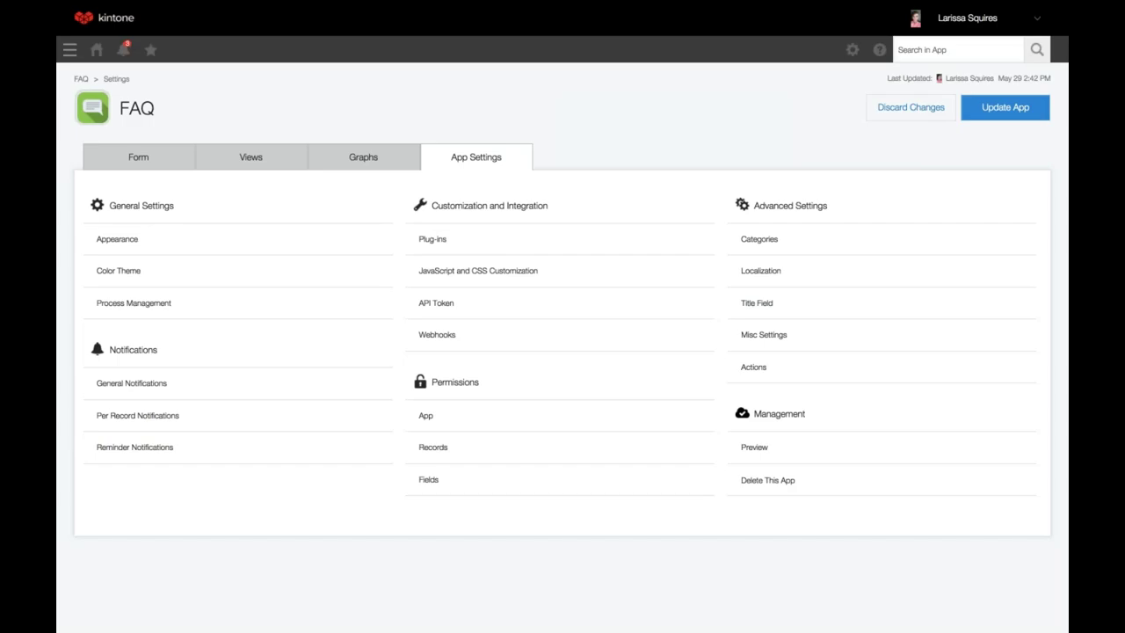
pyautogui.click(450, 279)
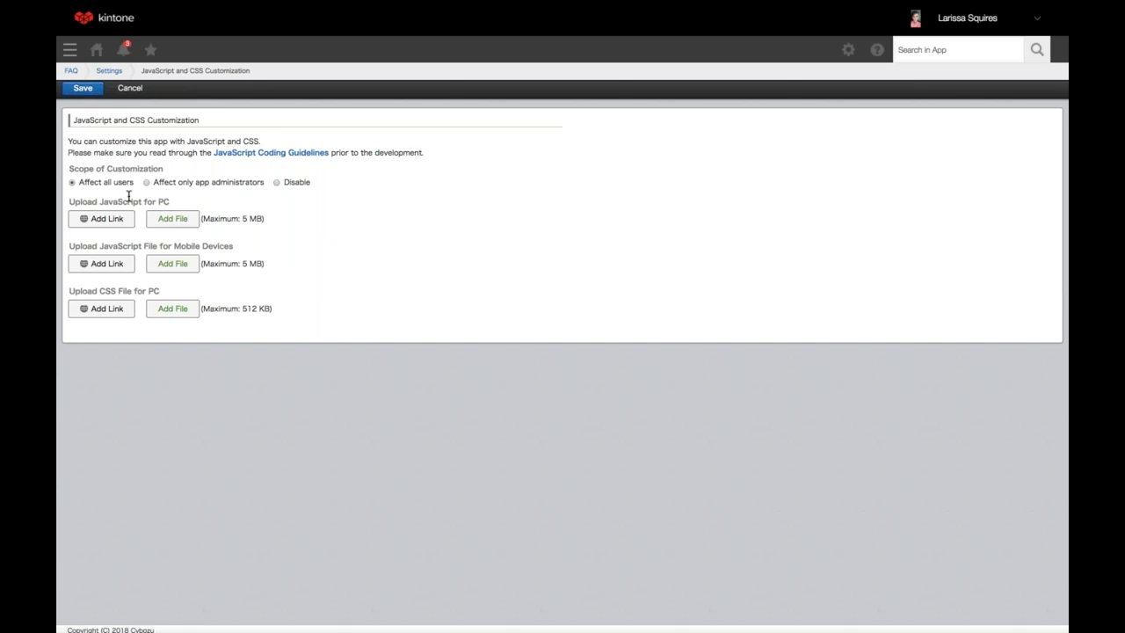
pyautogui.click(88, 90)
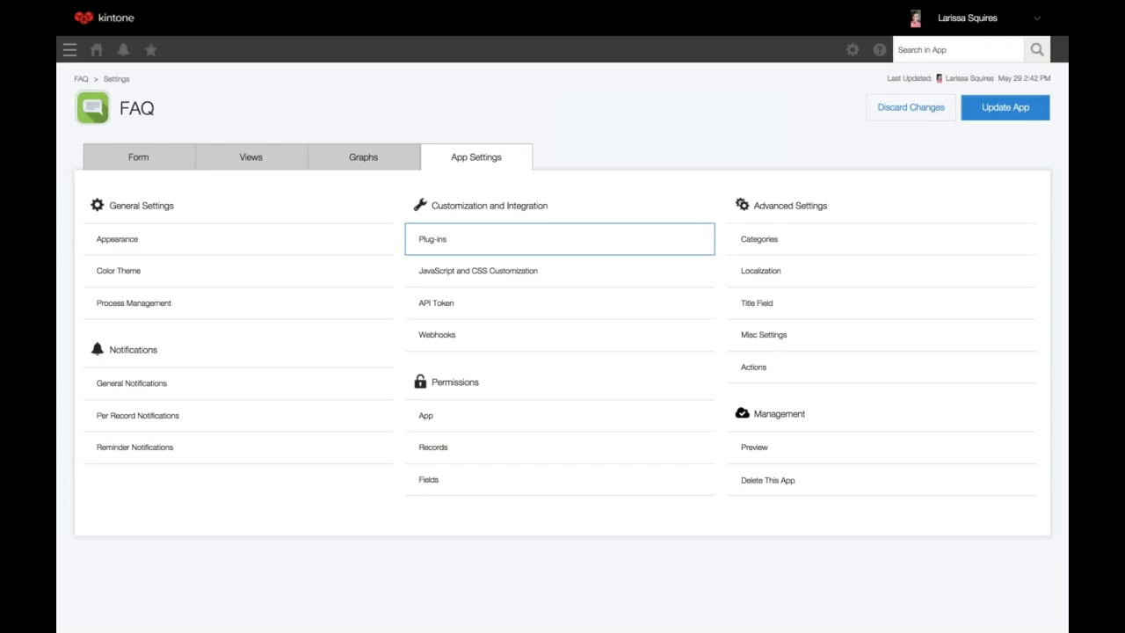
# - Try generating an API token for the app, delete it again, and save the API token settings
pyautogui.click(467, 309)
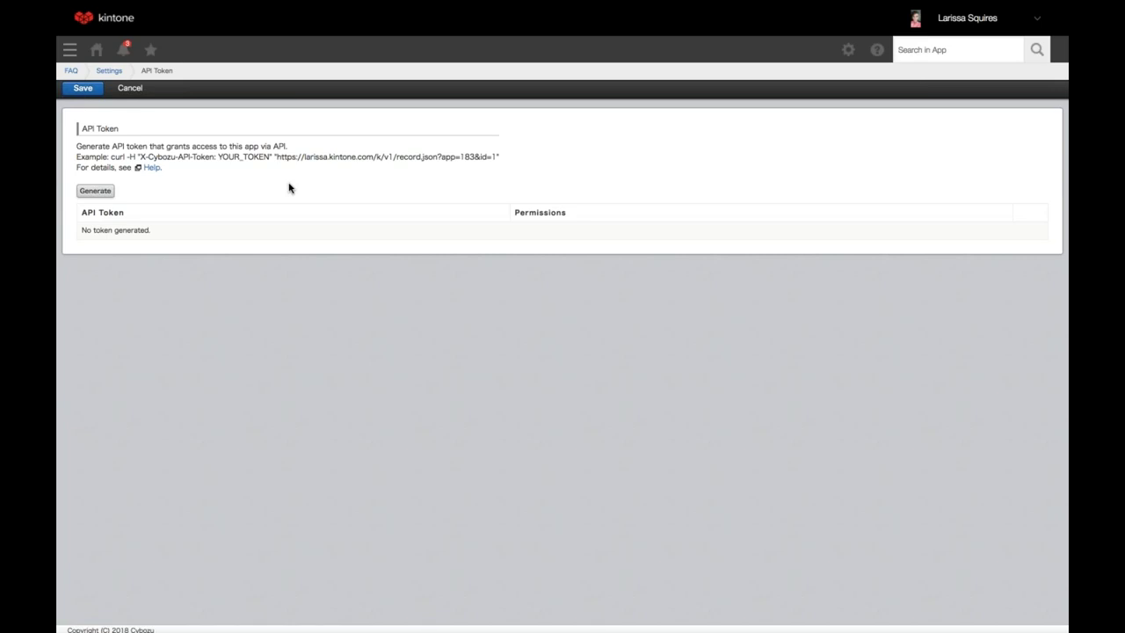
pyautogui.click(95, 191)
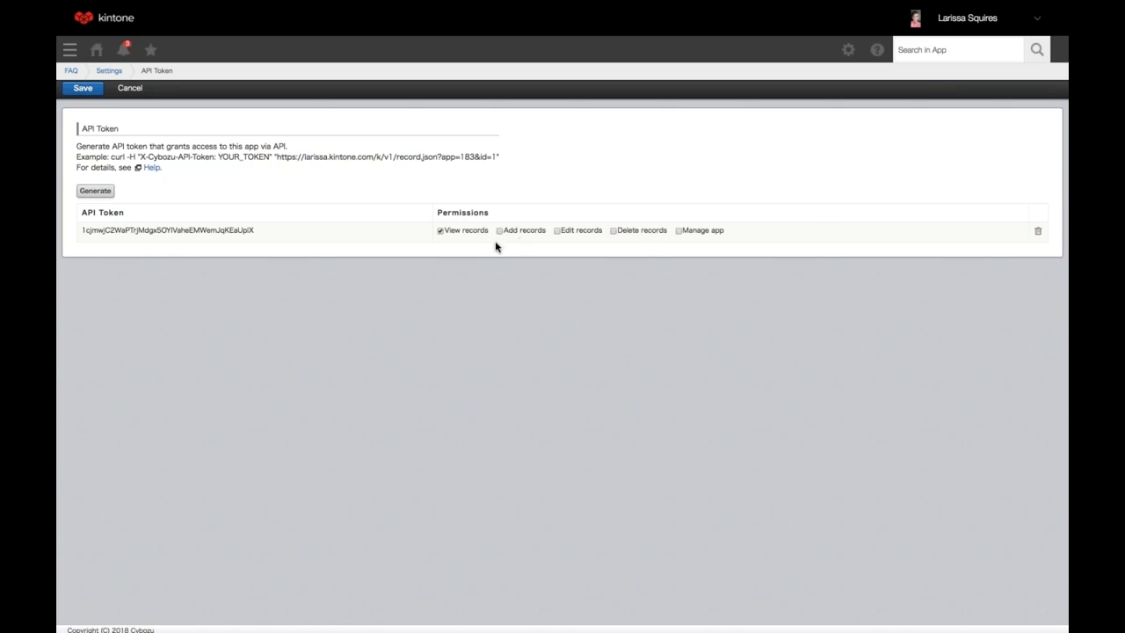
pyautogui.click(1038, 230)
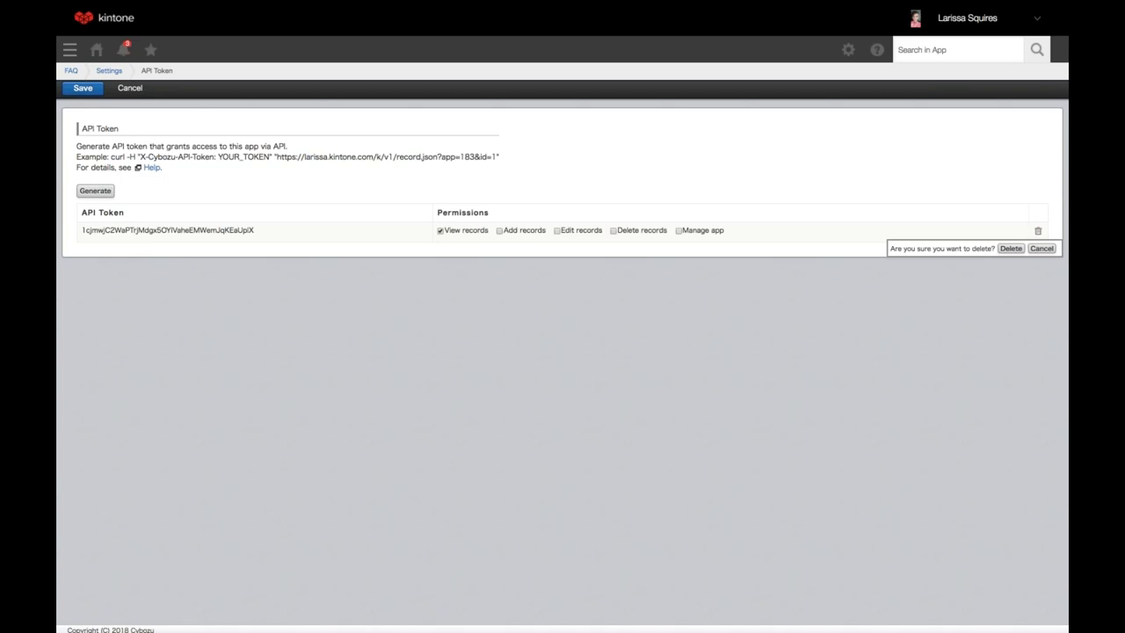
pyautogui.click(1010, 248)
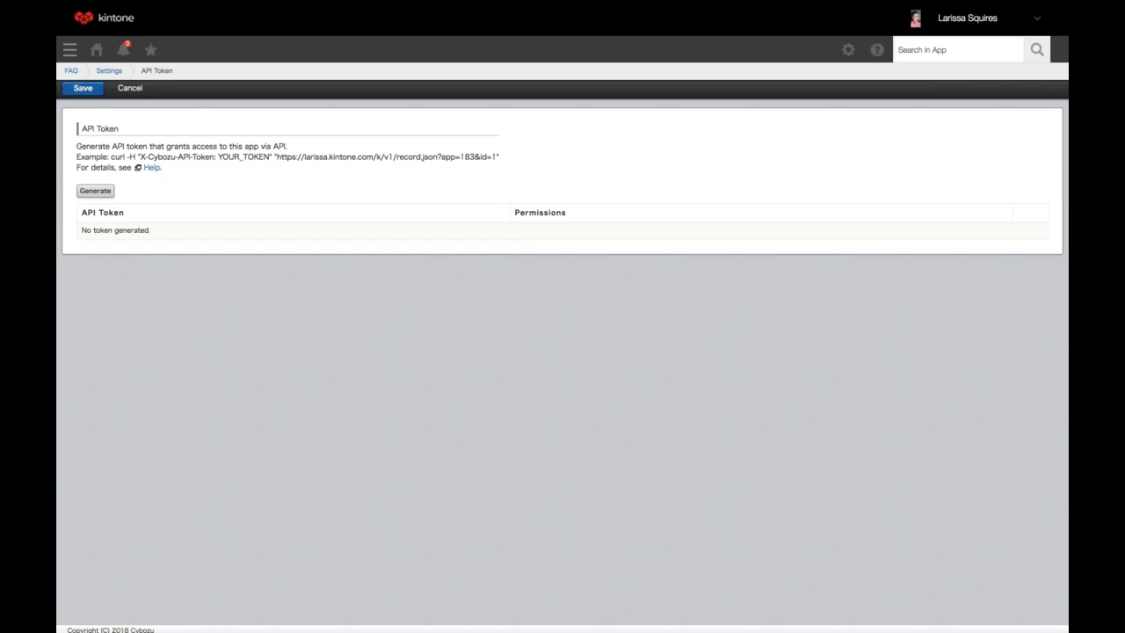
pyautogui.click(82, 87)
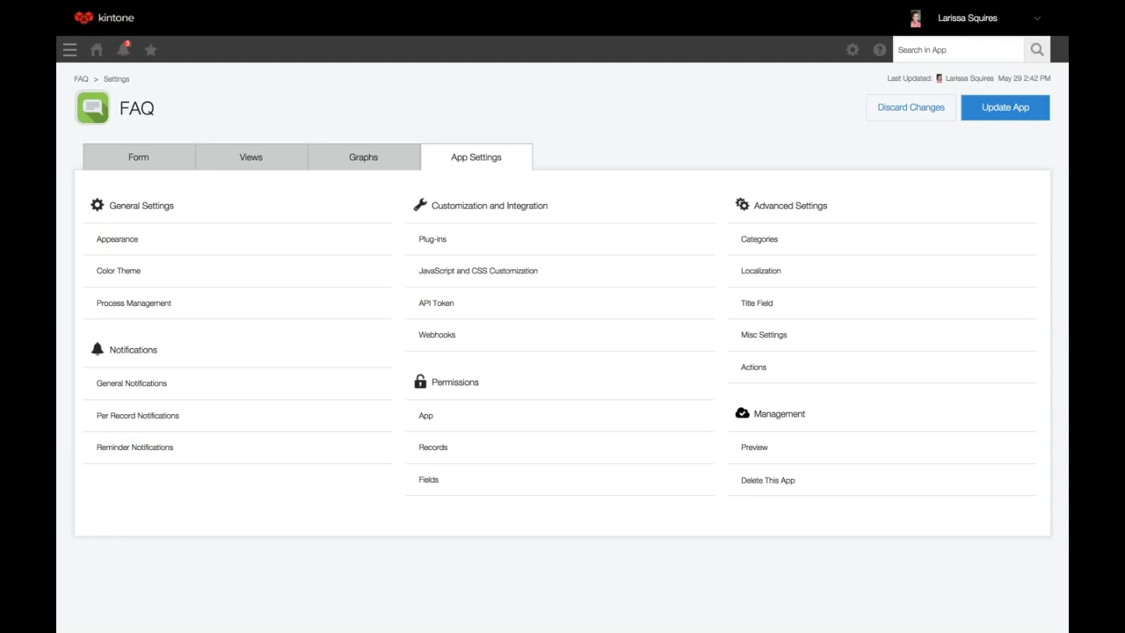
# - Examine the description, endpoint, event and activation options for a new webhook, and return to the app settings without creating one
pyautogui.click(471, 342)
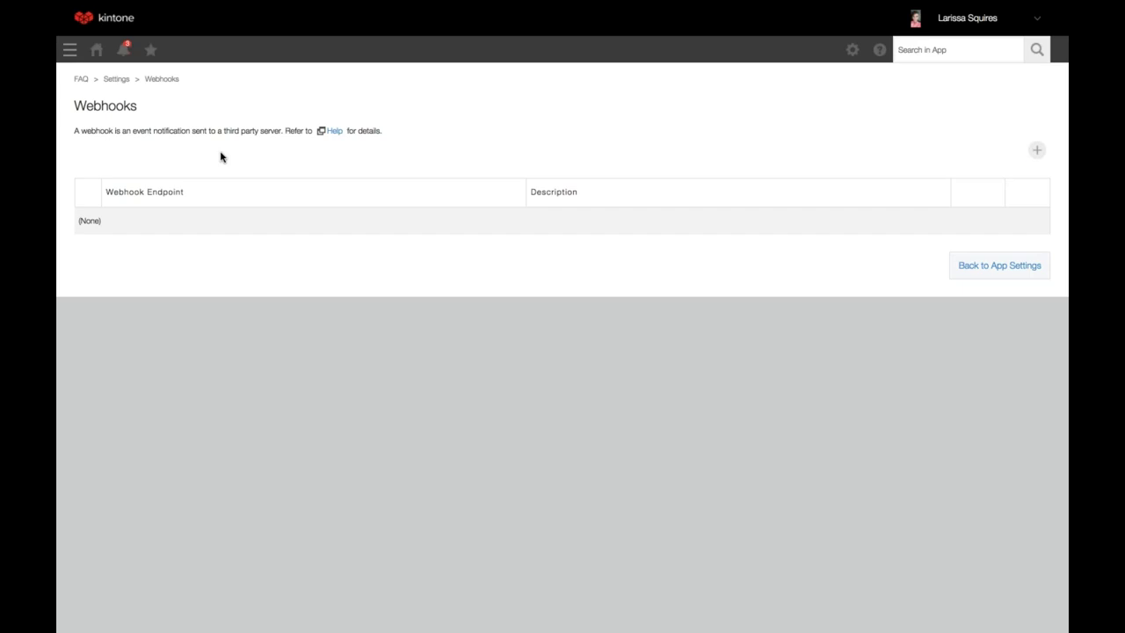
pyautogui.click(1037, 151)
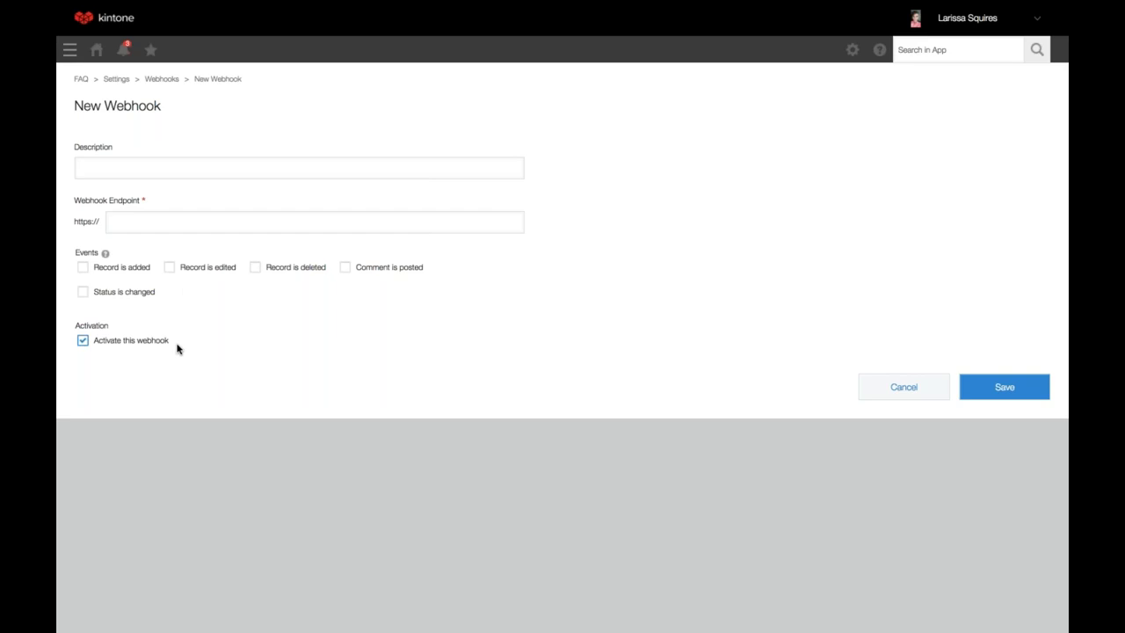
pyautogui.click(981, 387)
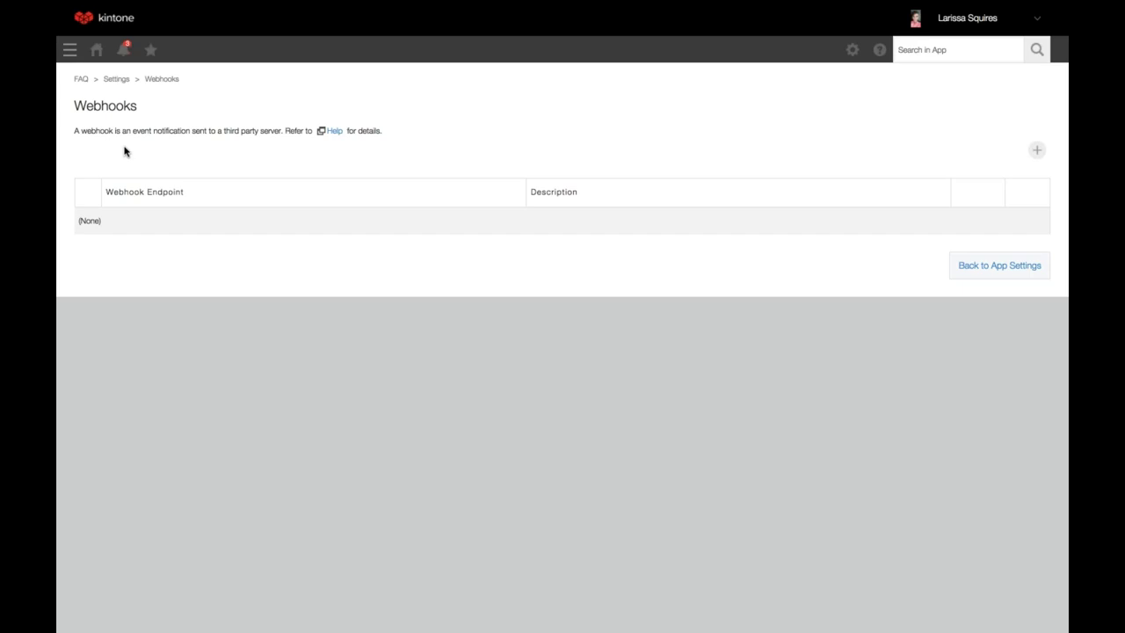
pyautogui.click(116, 79)
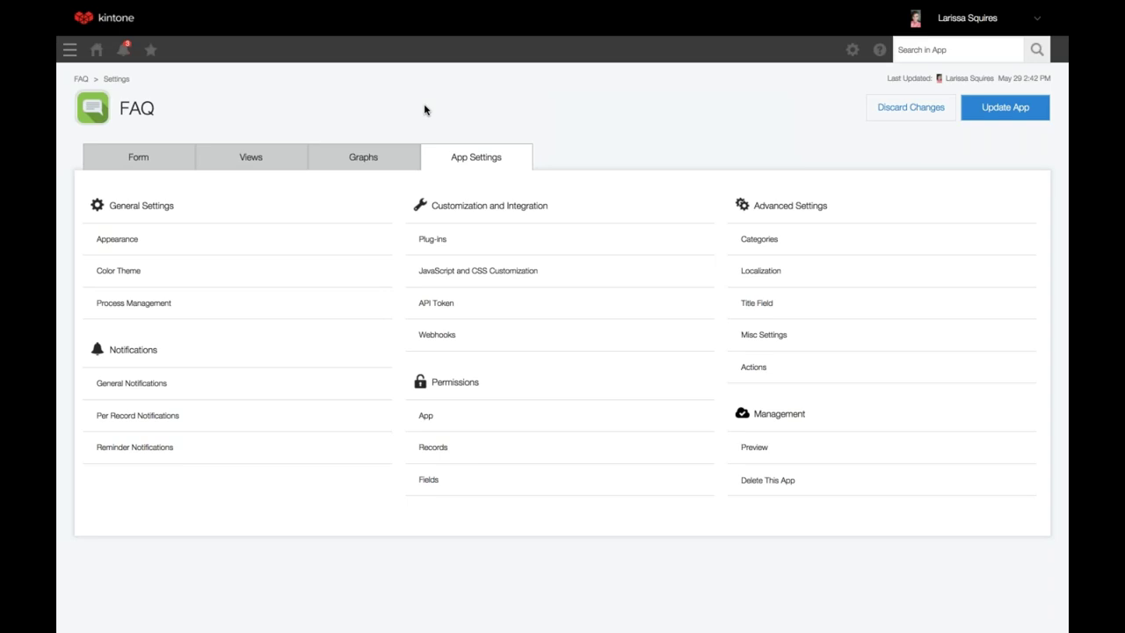
# - Try adding the Sales department to the app permissions without edit and delete rights for records, and remove it again
pyautogui.click(446, 422)
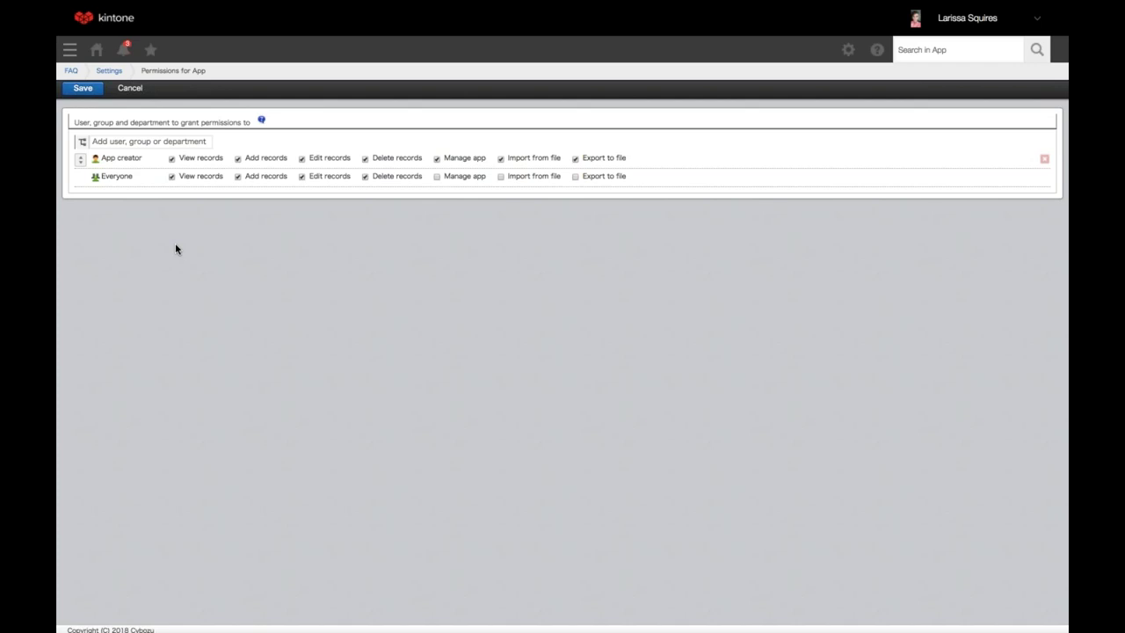
pyautogui.click(145, 143)
pyautogui.write('sales')
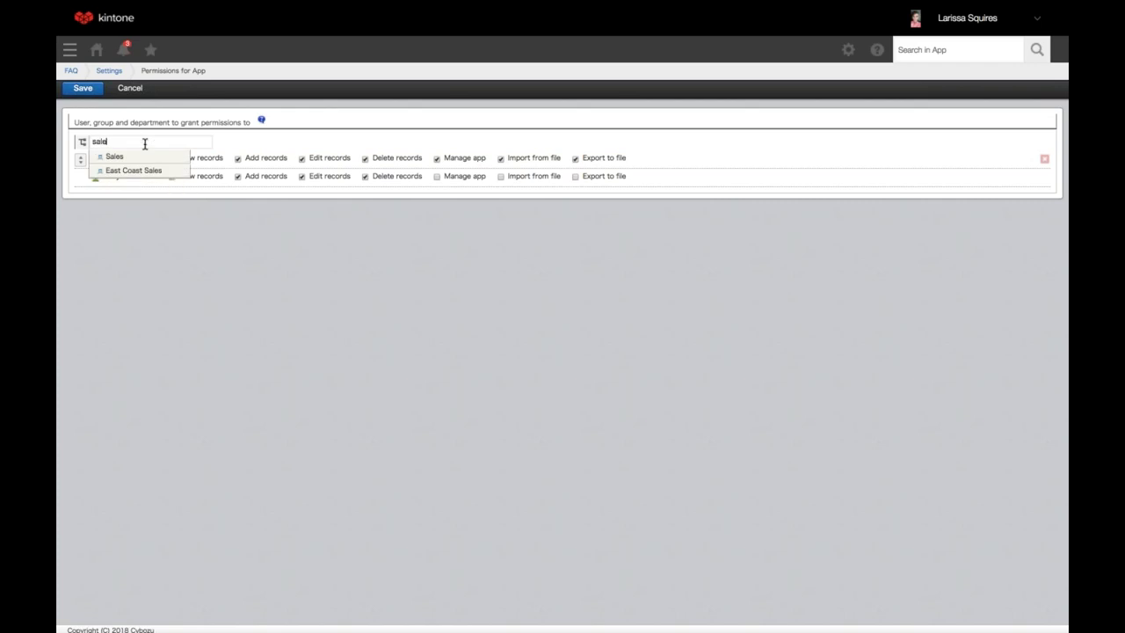
pyautogui.click(119, 157)
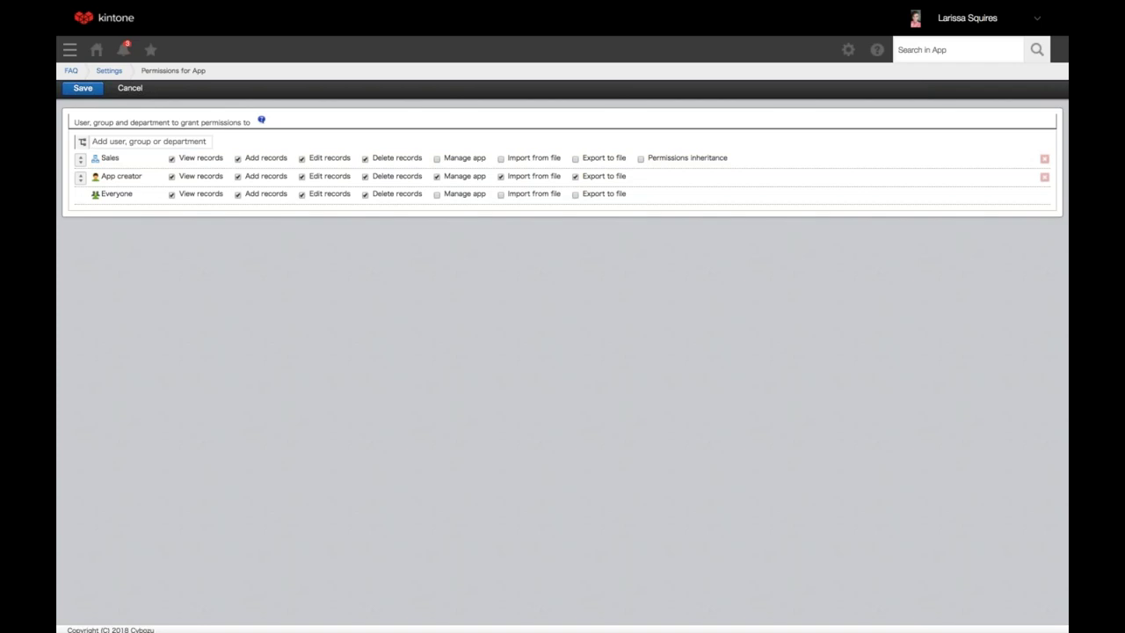
pyautogui.click(365, 159)
pyautogui.click(302, 160)
pyautogui.click(1043, 159)
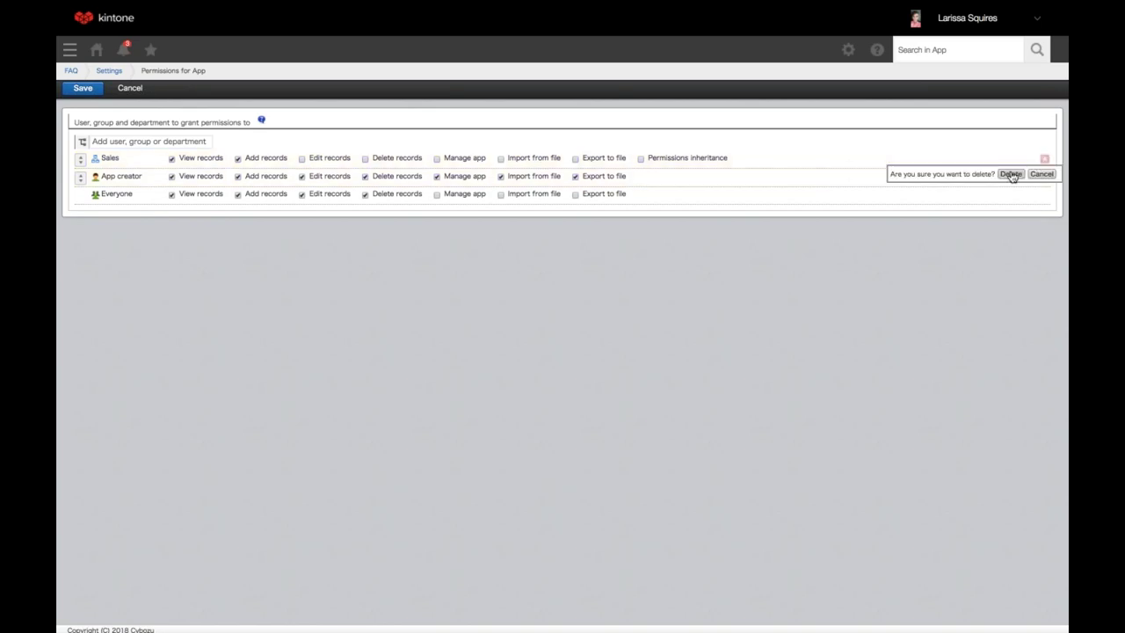
pyautogui.click(1012, 174)
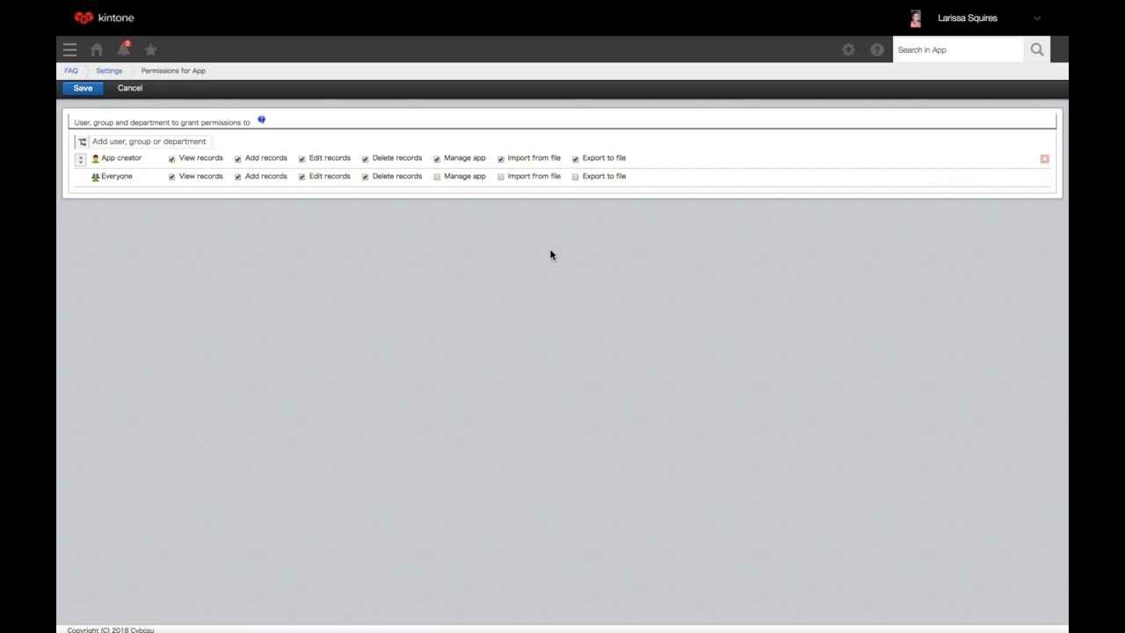
# - Try ranking App creator above a newly added Sales department and turning off View records for Everyone, discarding the permission changes
pyautogui.write('sales')
pyautogui.press('Return')
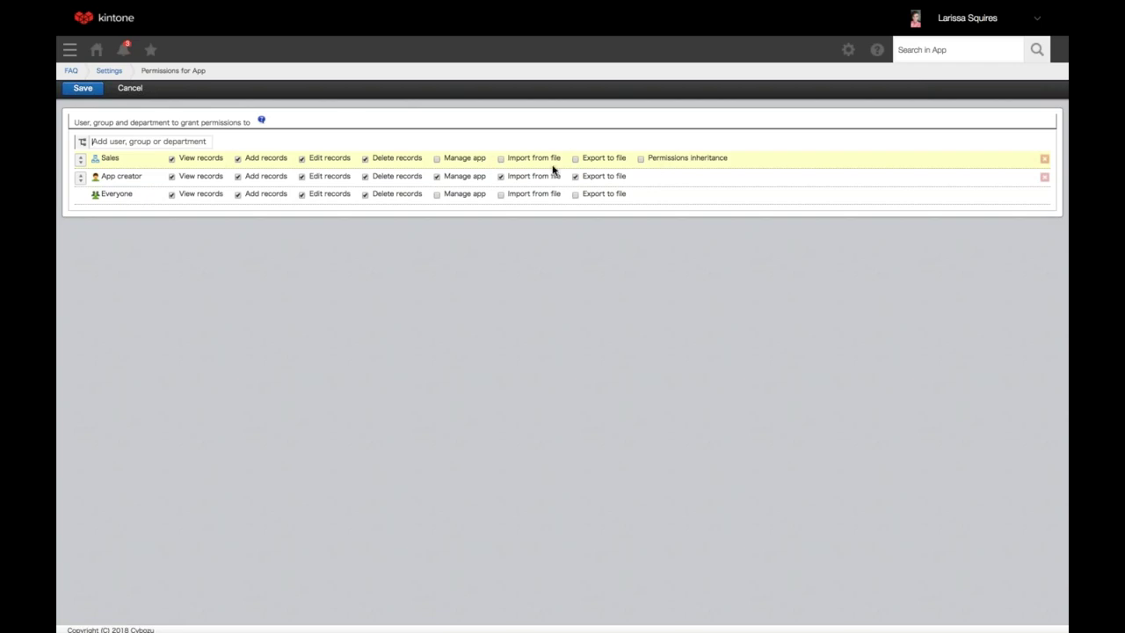
pyautogui.moveTo(85, 178); pyautogui.dragTo(86, 158)
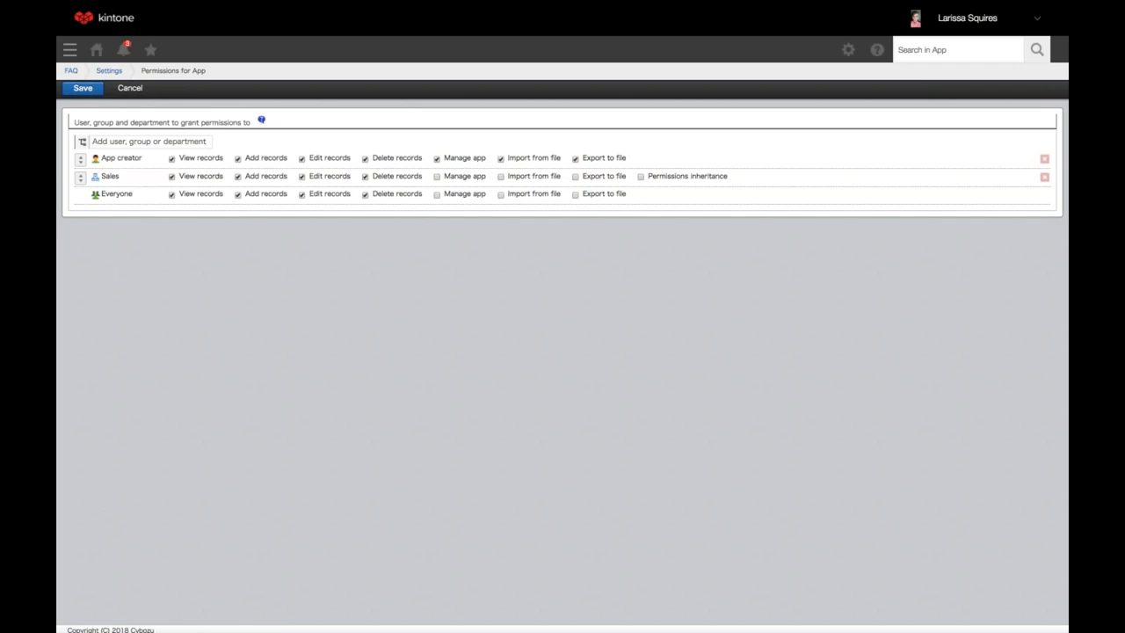
pyautogui.click(172, 194)
pyautogui.click(130, 90)
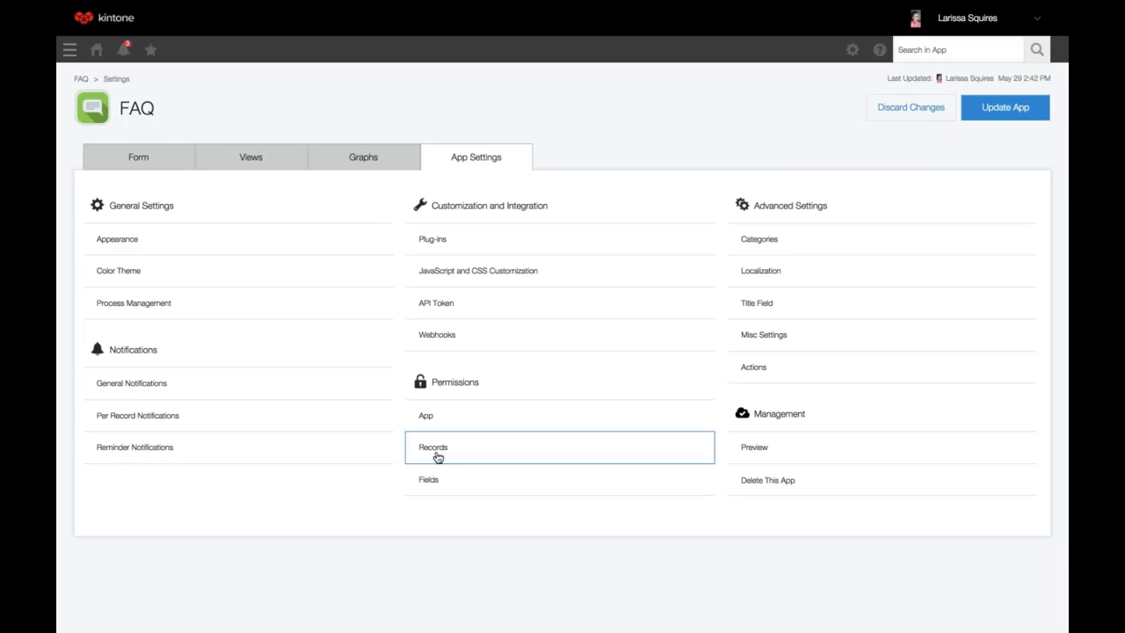
# - Add a record permission rule whose target records are those where Author includes any of the chosen users
pyautogui.click(471, 456)
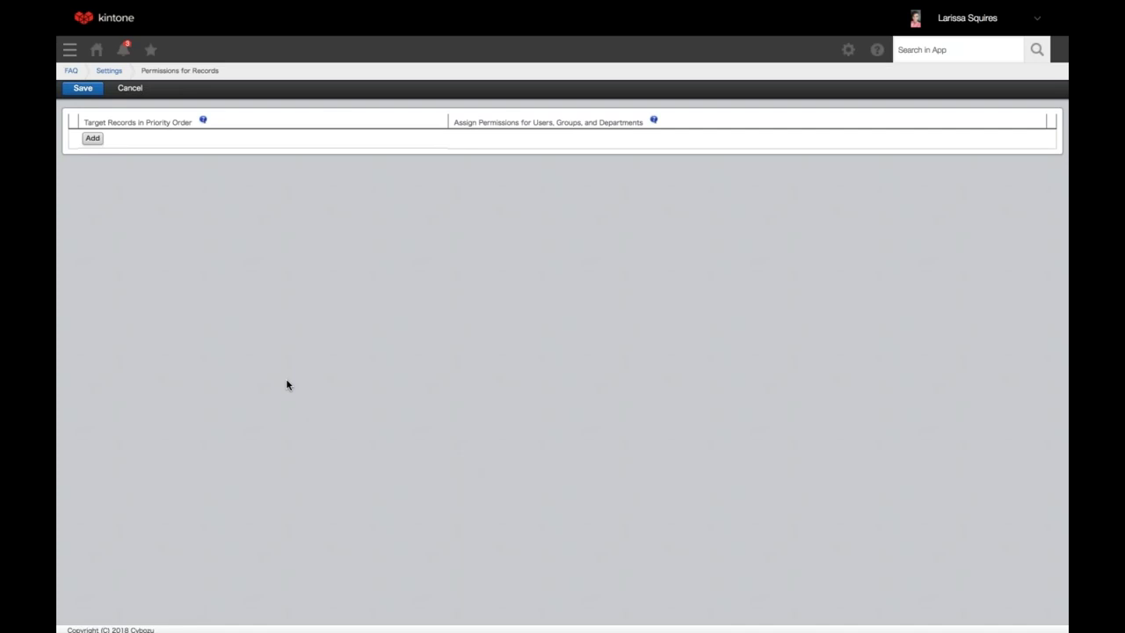
pyautogui.click(92, 138)
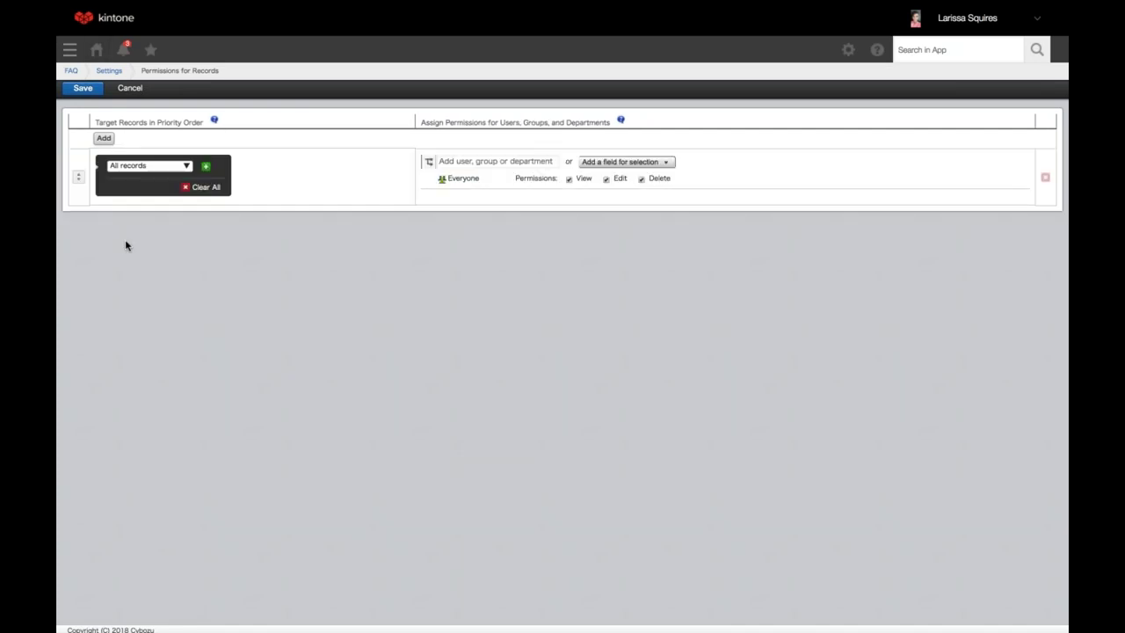
pyautogui.click(148, 165)
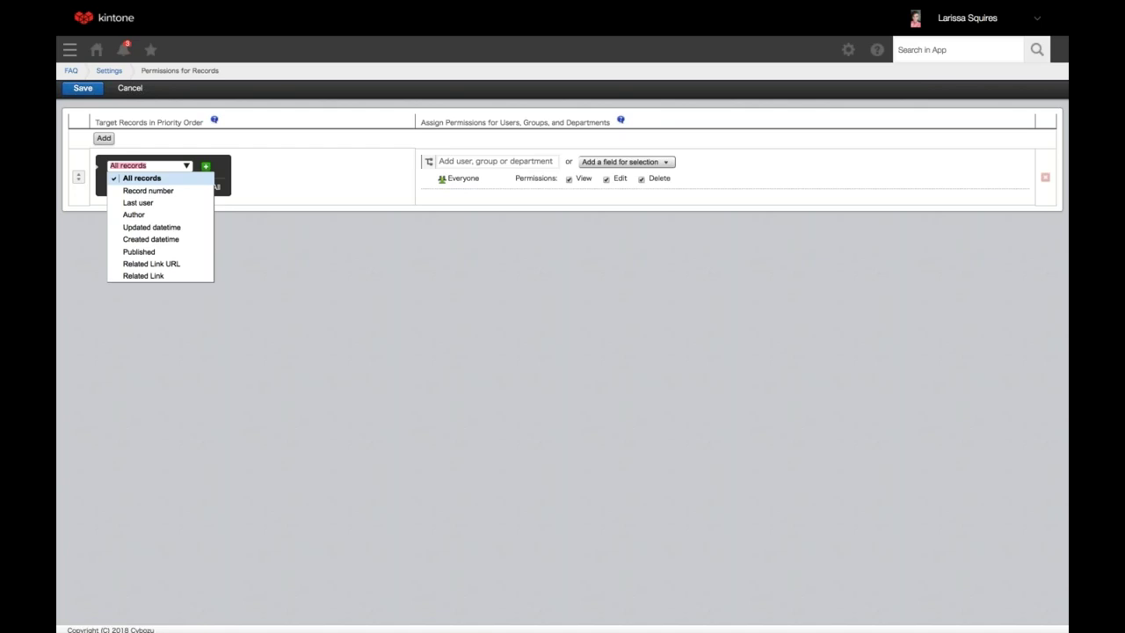
pyautogui.click(166, 216)
pyautogui.click(309, 167)
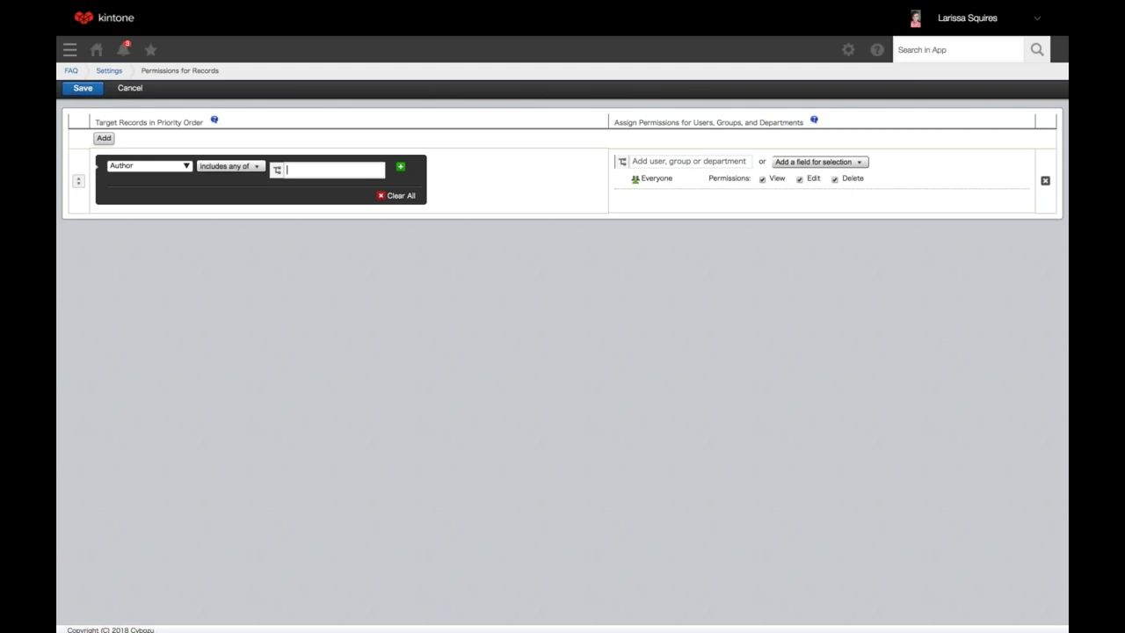
# - Try adding a second rule for all records that covers the Sales department and an individual user, and delete the rule again
pyautogui.click(103, 138)
pyautogui.moveTo(77, 180); pyautogui.dragTo(78, 237)
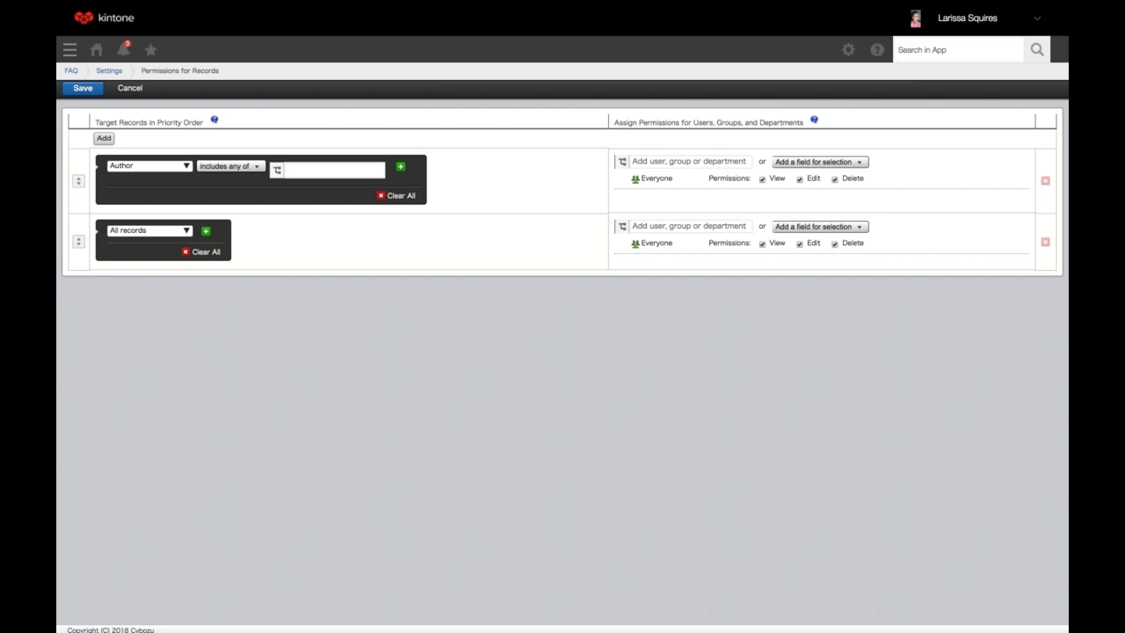
pyautogui.click(676, 227)
pyautogui.write('sales')
pyautogui.click(665, 240)
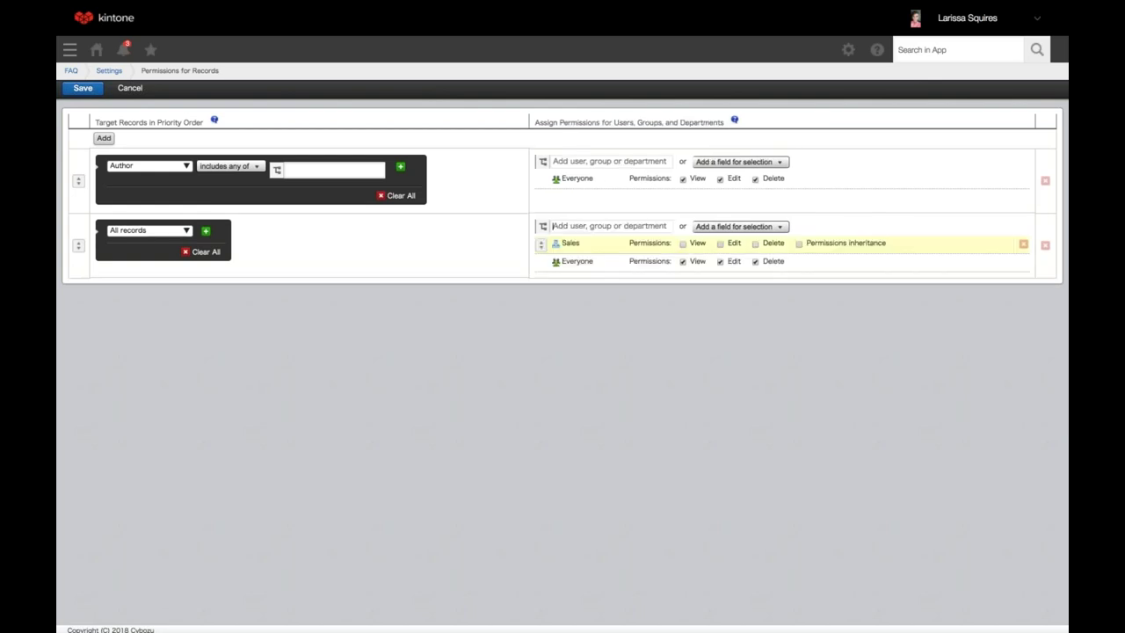
pyautogui.write('lari')
pyautogui.click(612, 243)
pyautogui.moveTo(542, 263)
pyautogui.mouseDown()
pyautogui.moveTo(539, 244)
pyautogui.moveTo(539, 261)
pyautogui.mouseUp()
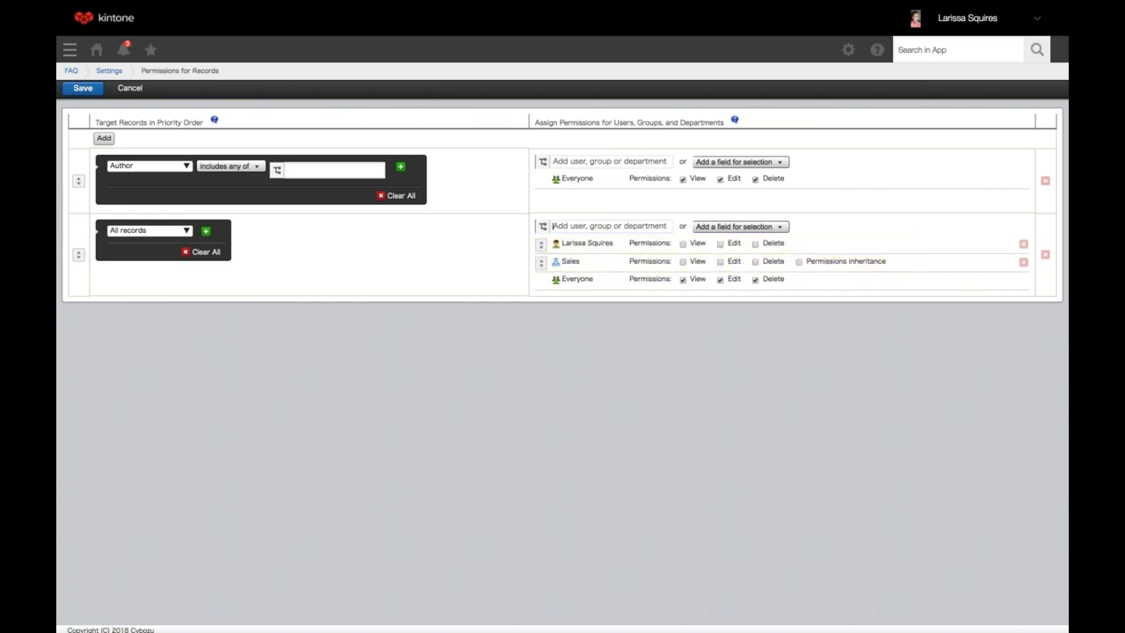
pyautogui.moveTo(541, 264)
pyautogui.mouseDown()
pyautogui.moveTo(540, 244)
pyautogui.moveTo(541, 265)
pyautogui.mouseUp()
pyautogui.click(1045, 255)
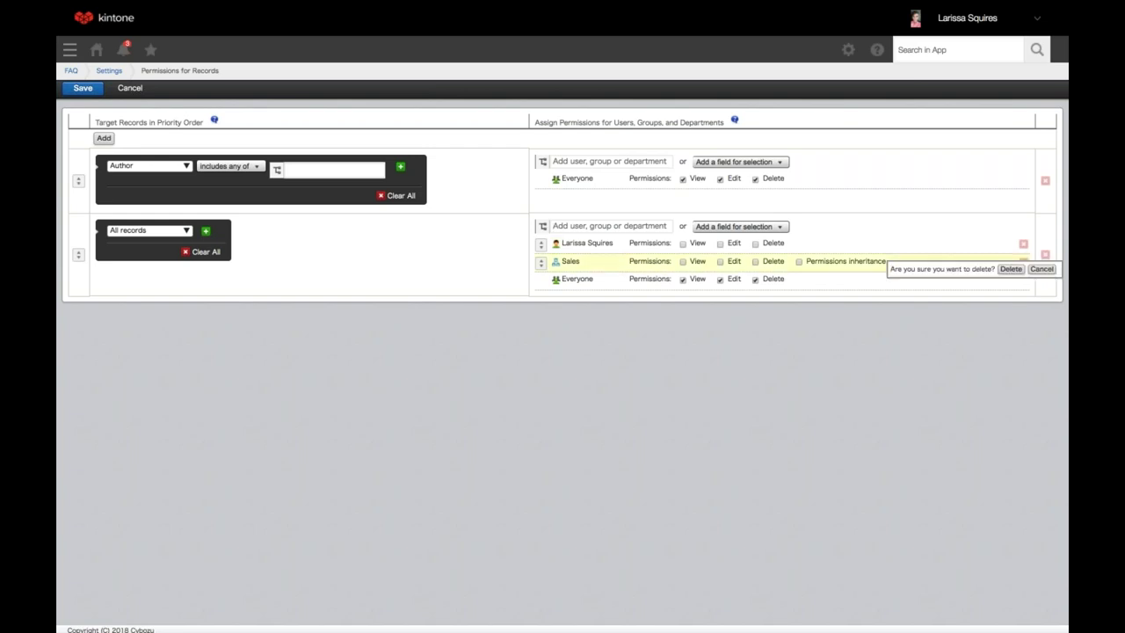
pyautogui.click(1017, 270)
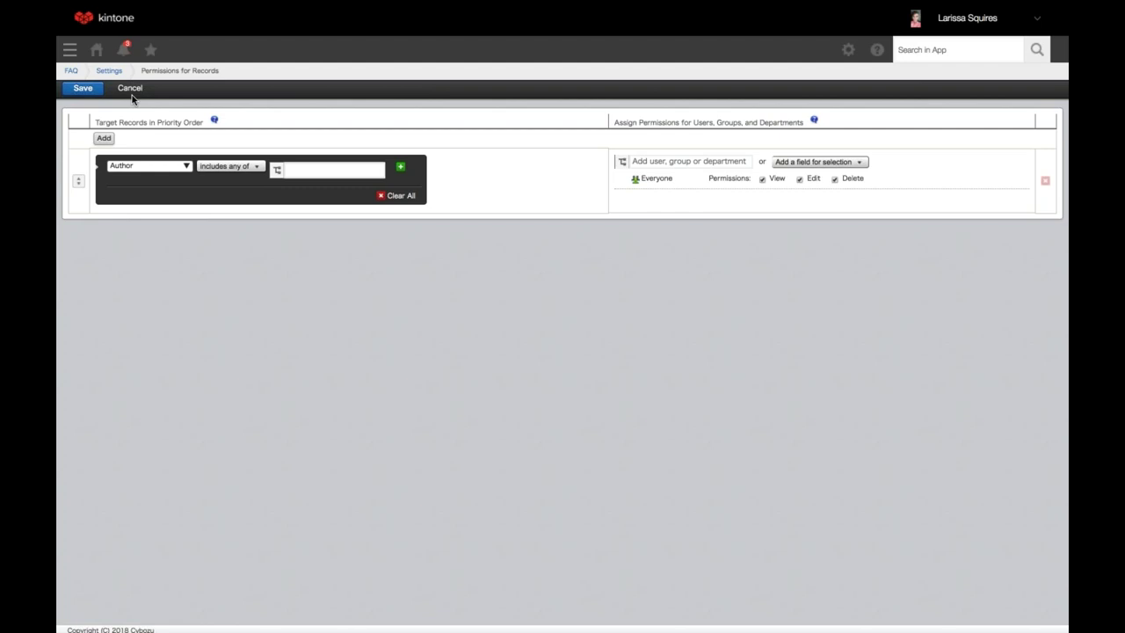
# - Save the permissions for records
pyautogui.click(87, 91)
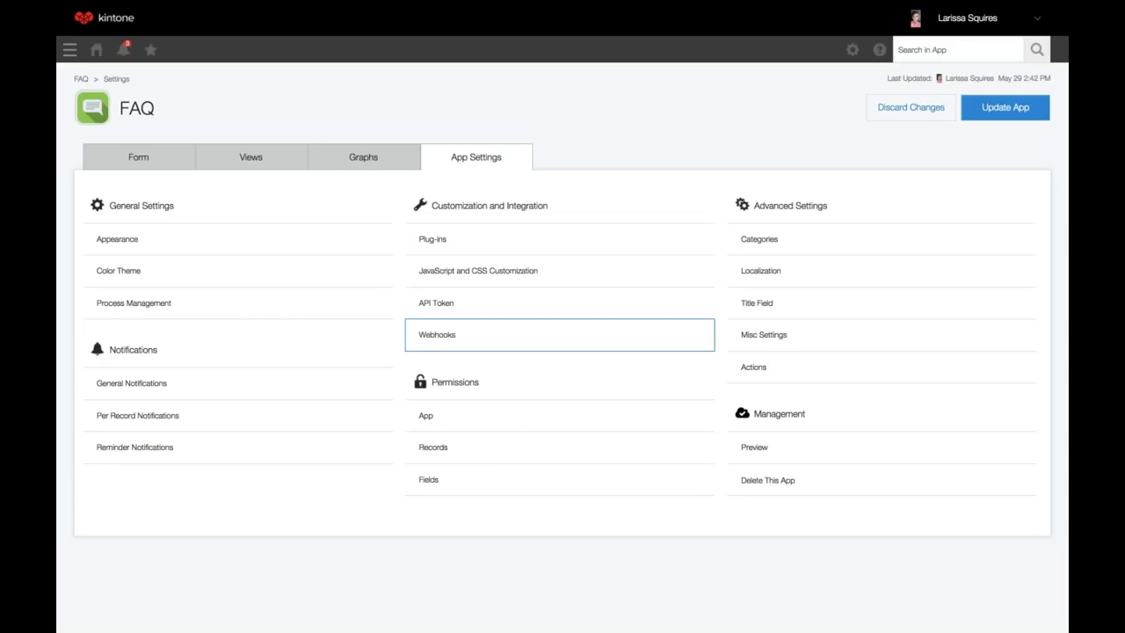
# - Try a field permission rule for Author that grants an individual user View only and turns off View for Everyone
pyautogui.click(453, 480)
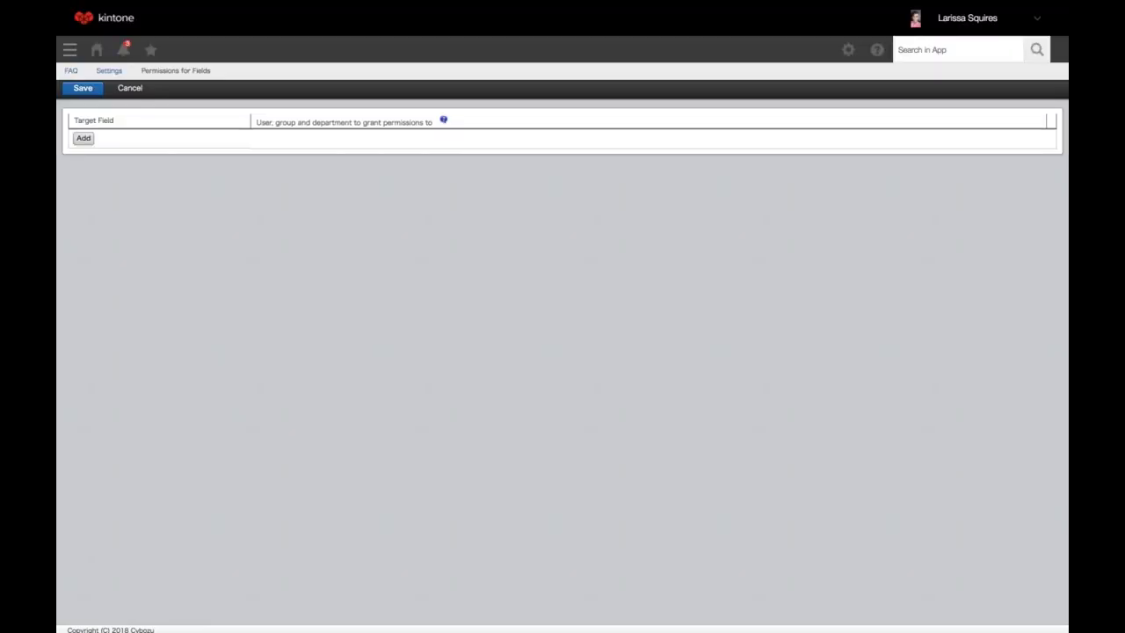
pyautogui.click(83, 138)
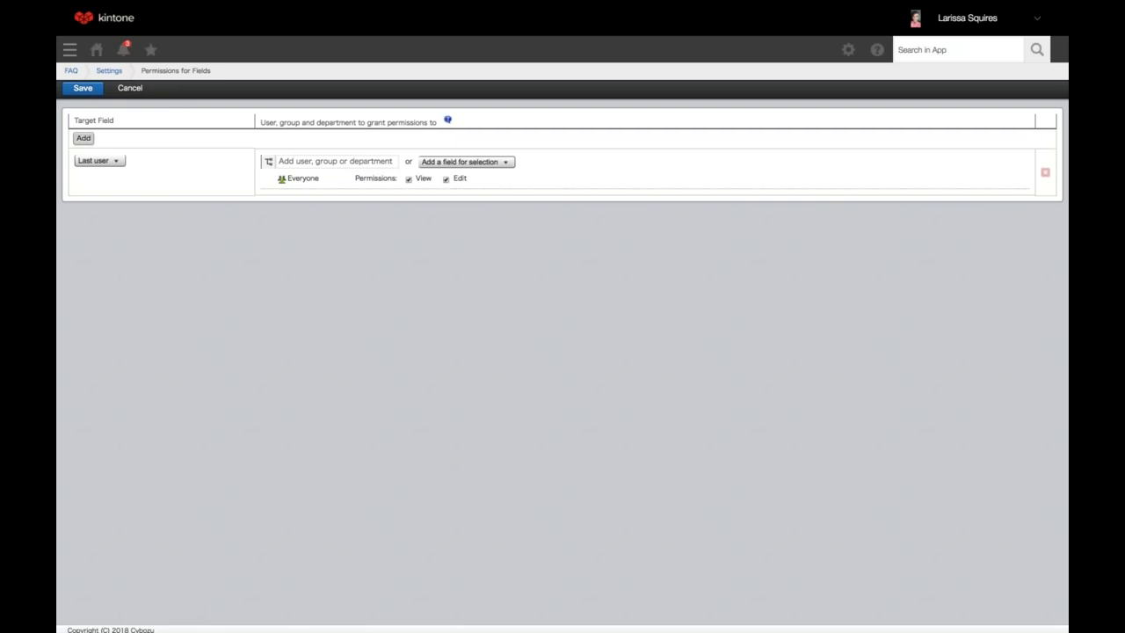
pyautogui.click(115, 169)
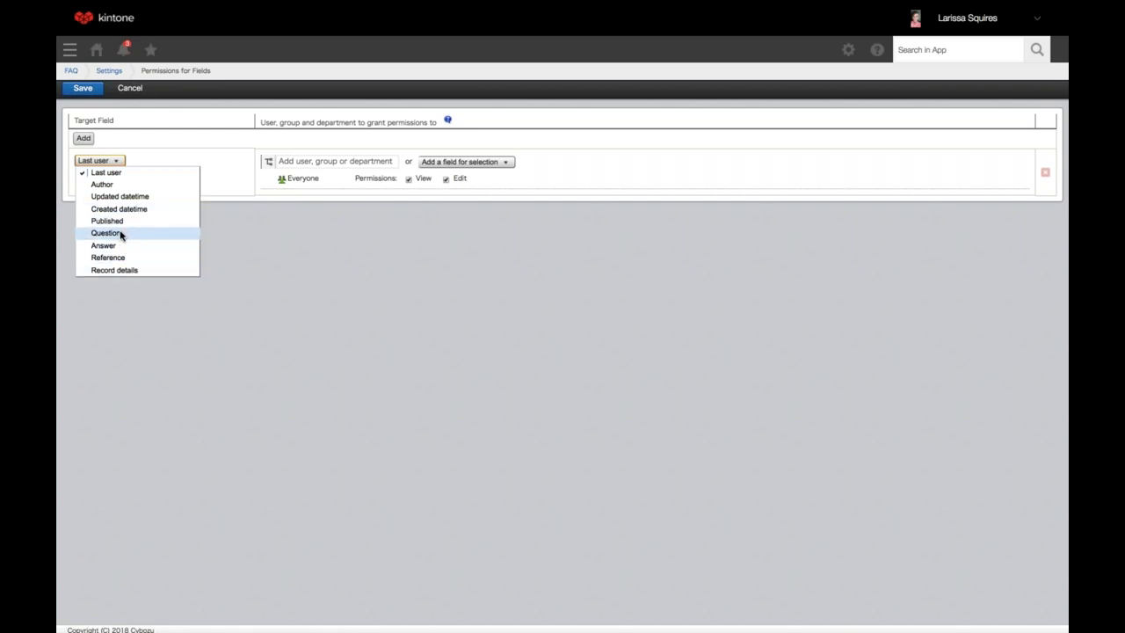
pyautogui.click(102, 185)
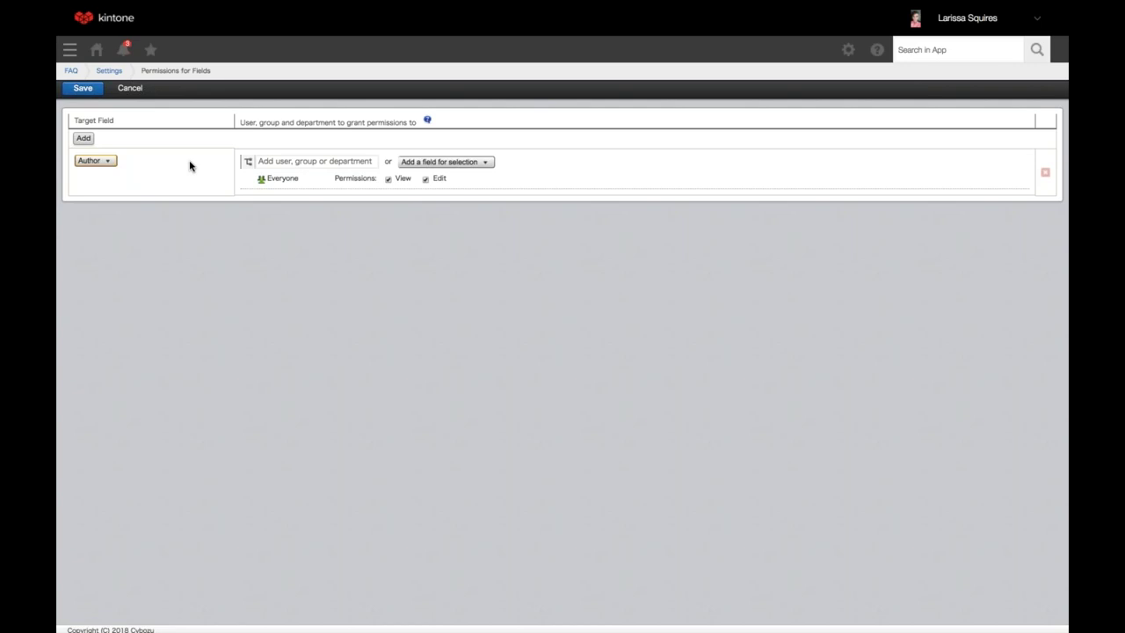
pyautogui.click(312, 162)
pyautogui.write('lari')
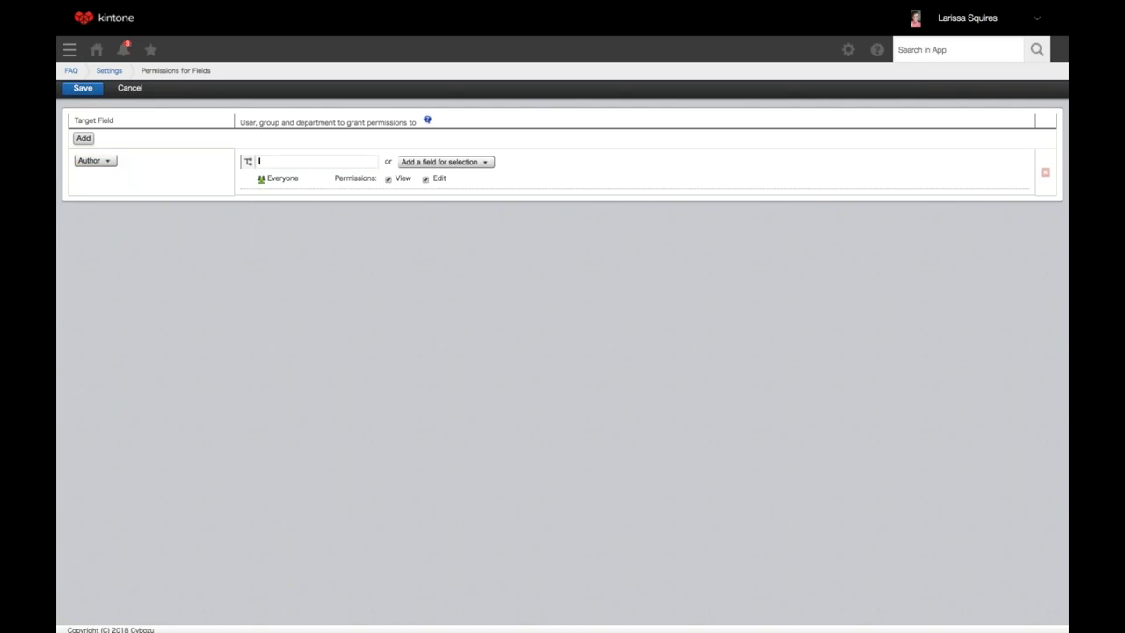
pyautogui.click(297, 176)
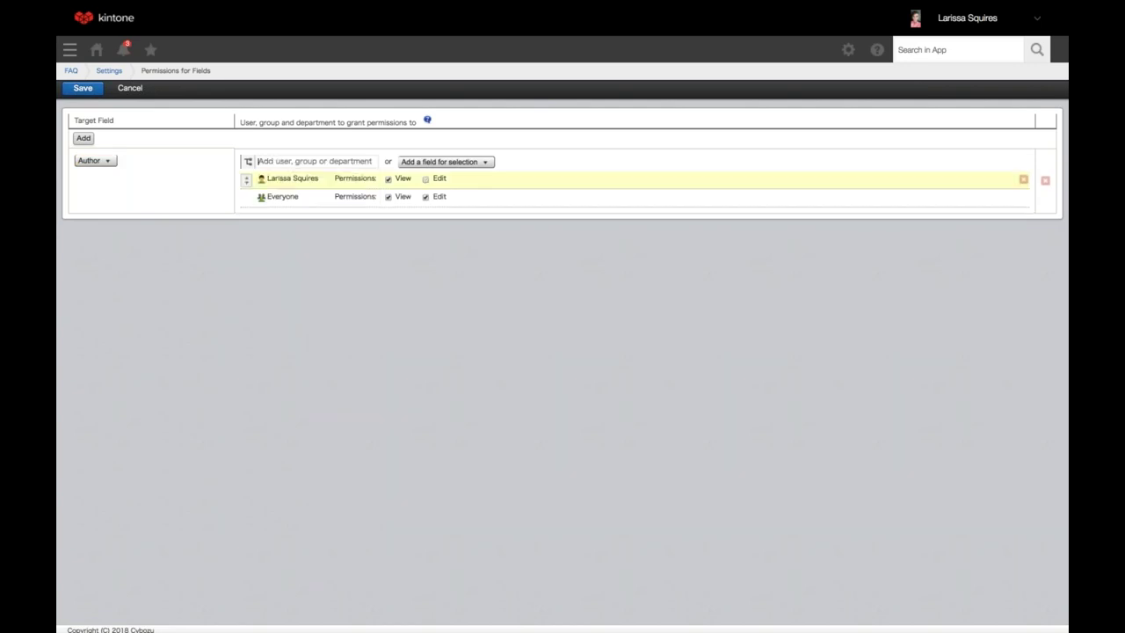
pyautogui.click(388, 197)
# - Try adding the Sales department to the Author field rule and reordering the entries by priority
pyautogui.click(302, 161)
pyautogui.write('sales')
pyautogui.press('Down')
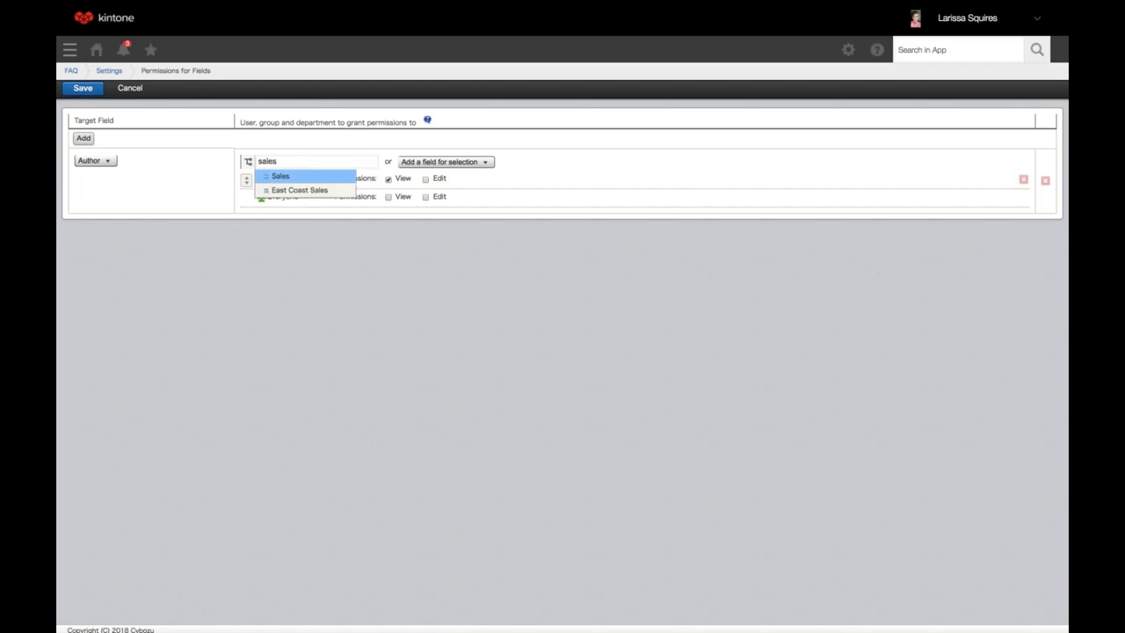
pyautogui.press('Return')
pyautogui.moveTo(212, 197)
pyautogui.mouseDown()
pyautogui.moveTo(218, 181)
pyautogui.moveTo(213, 196)
pyautogui.mouseUp()
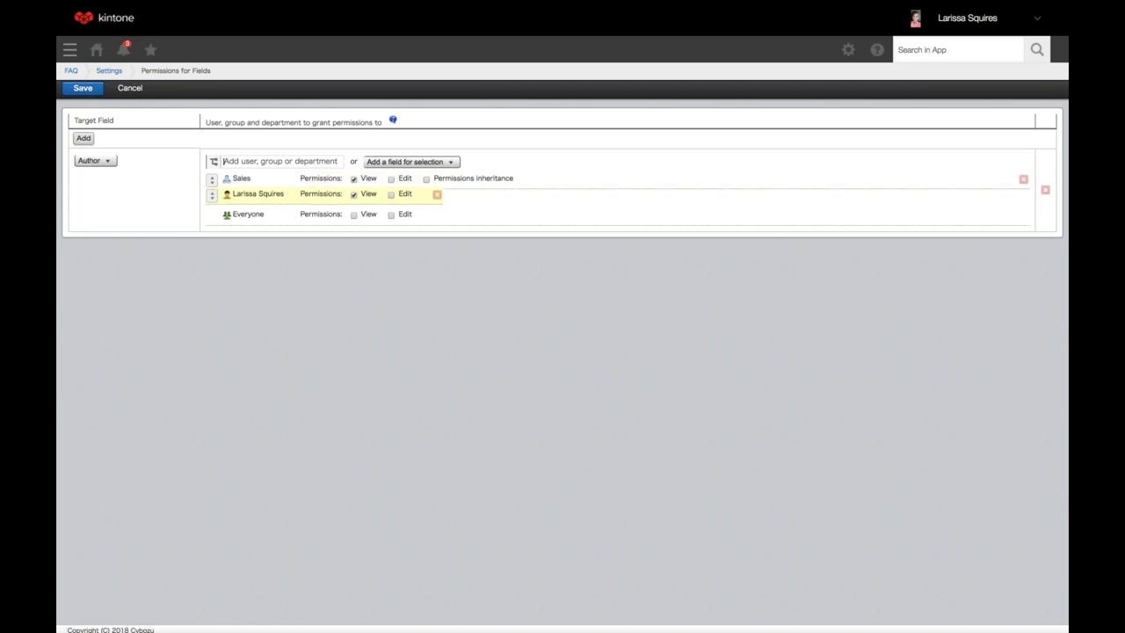
# - Delete the Author field rule and save the permissions for fields
pyautogui.click(1043, 189)
pyautogui.click(1018, 204)
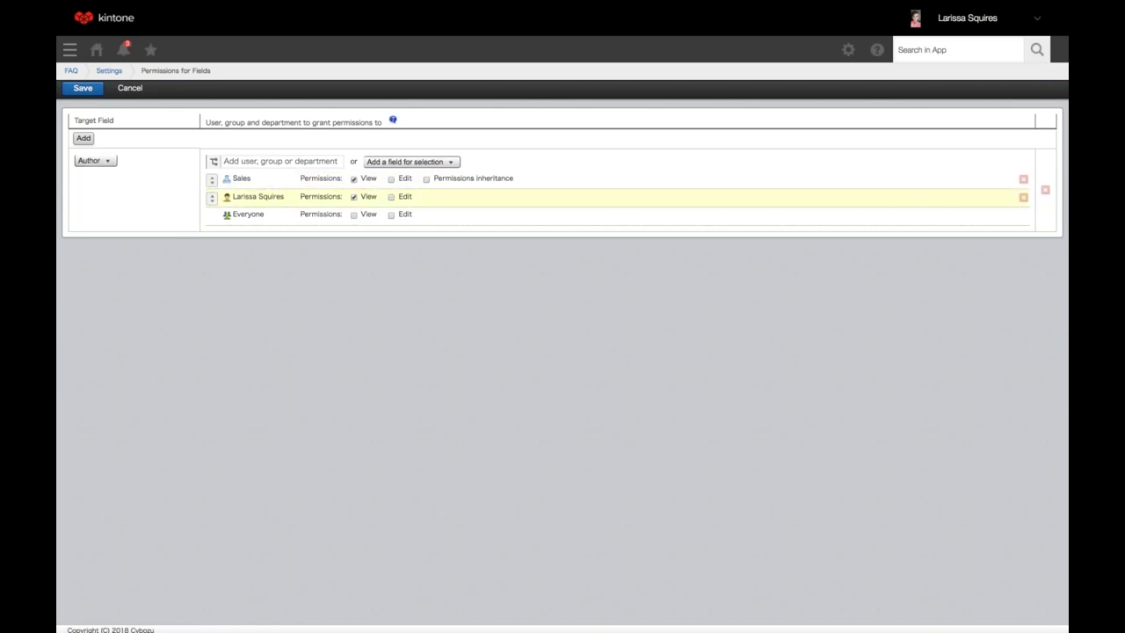
pyautogui.click(82, 87)
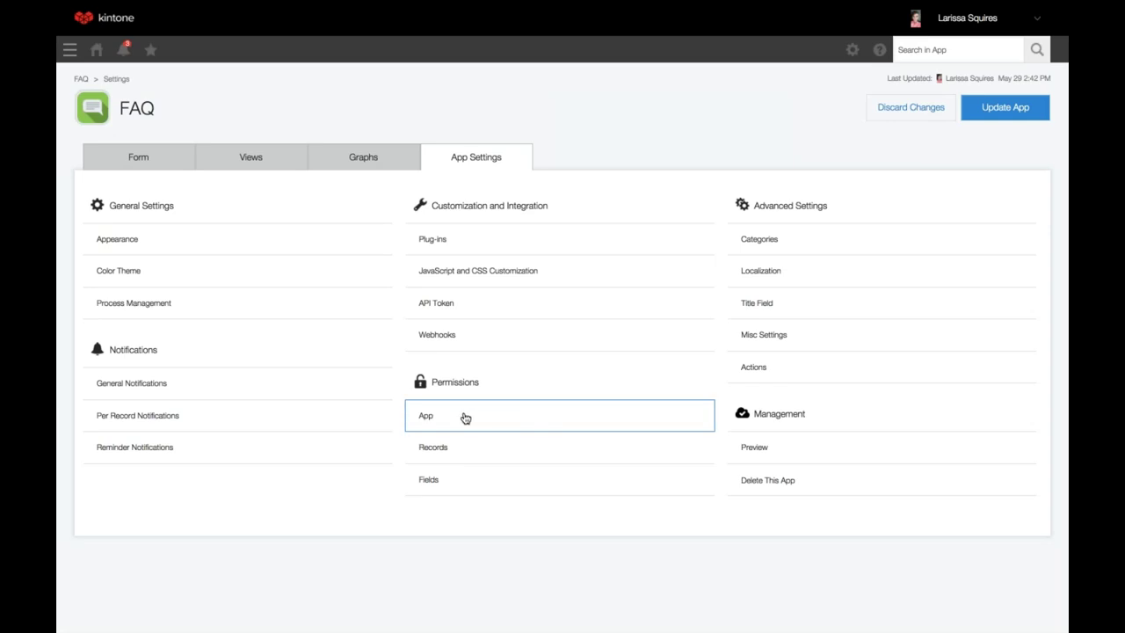
# - Try adding a subcategory under Regular occurrence in the category tree, remove it again, and save the categories
pyautogui.click(420, 420)
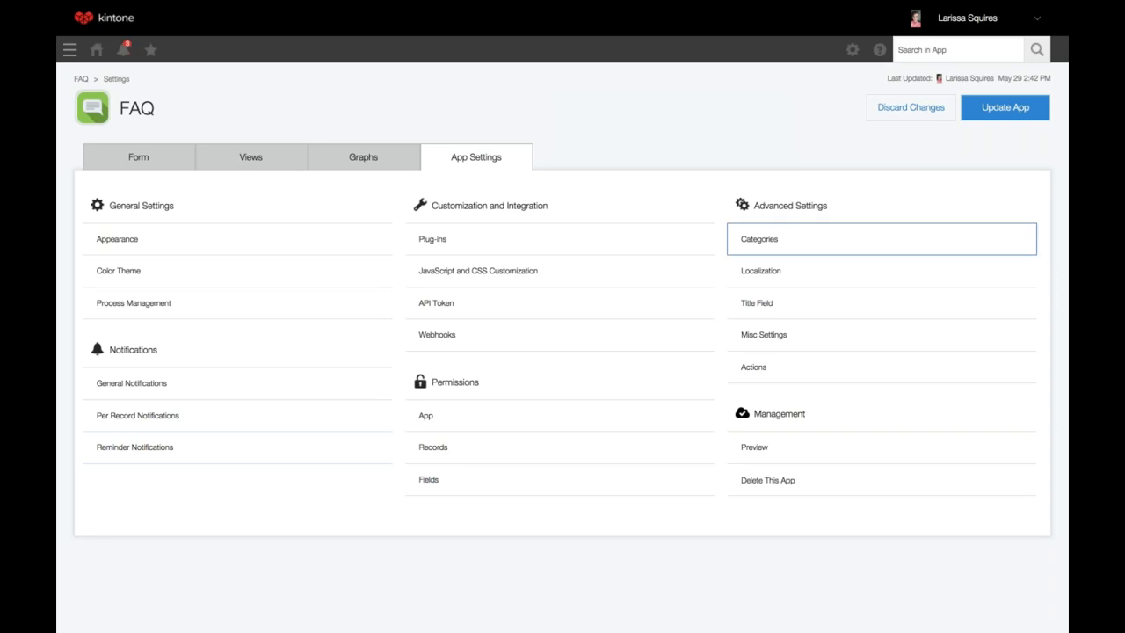
pyautogui.click(804, 240)
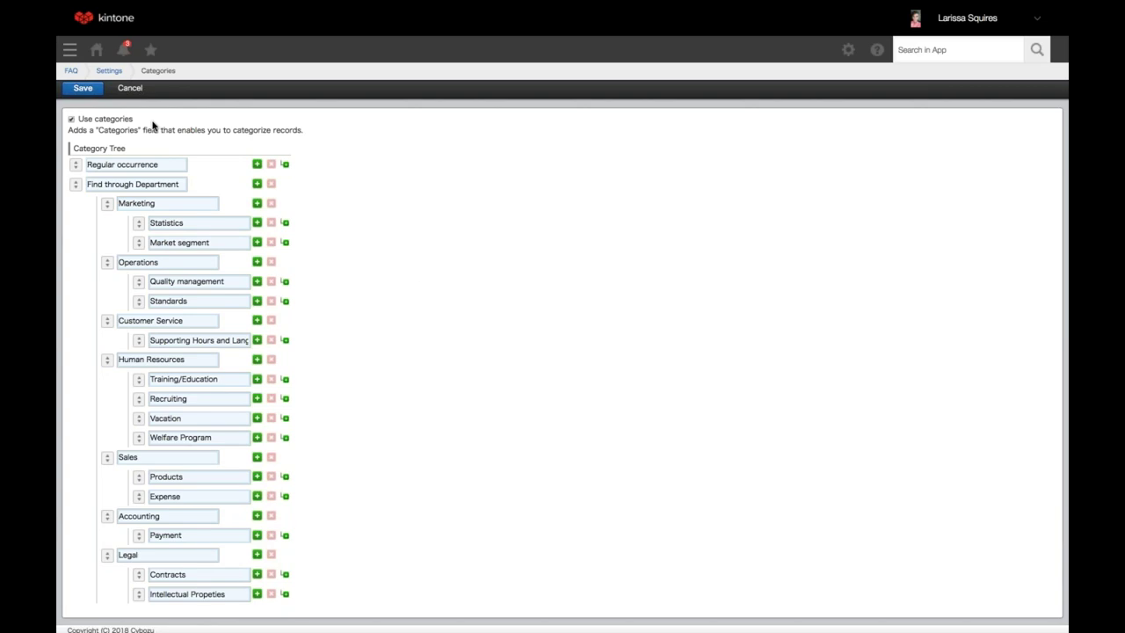
pyautogui.click(167, 165)
pyautogui.click(286, 167)
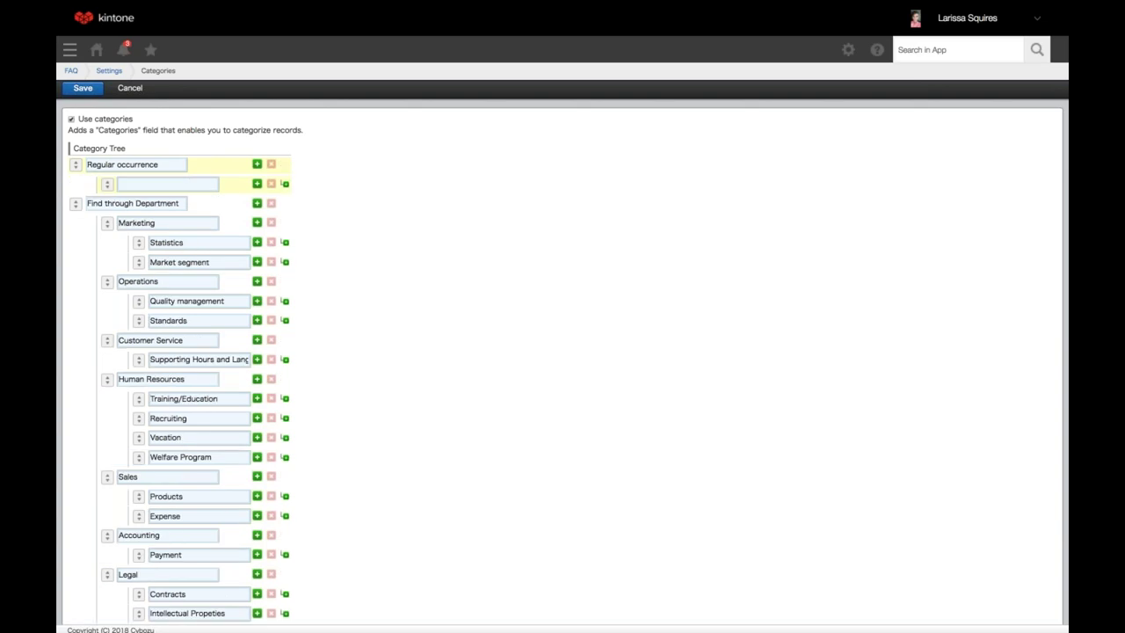
pyautogui.click(270, 184)
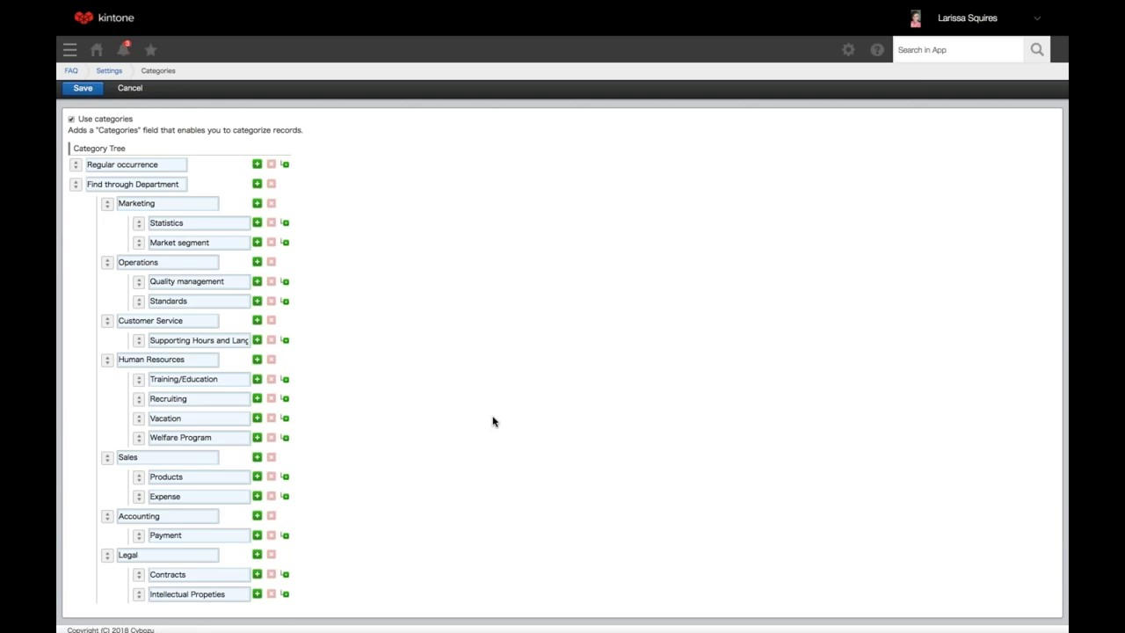
pyautogui.click(82, 88)
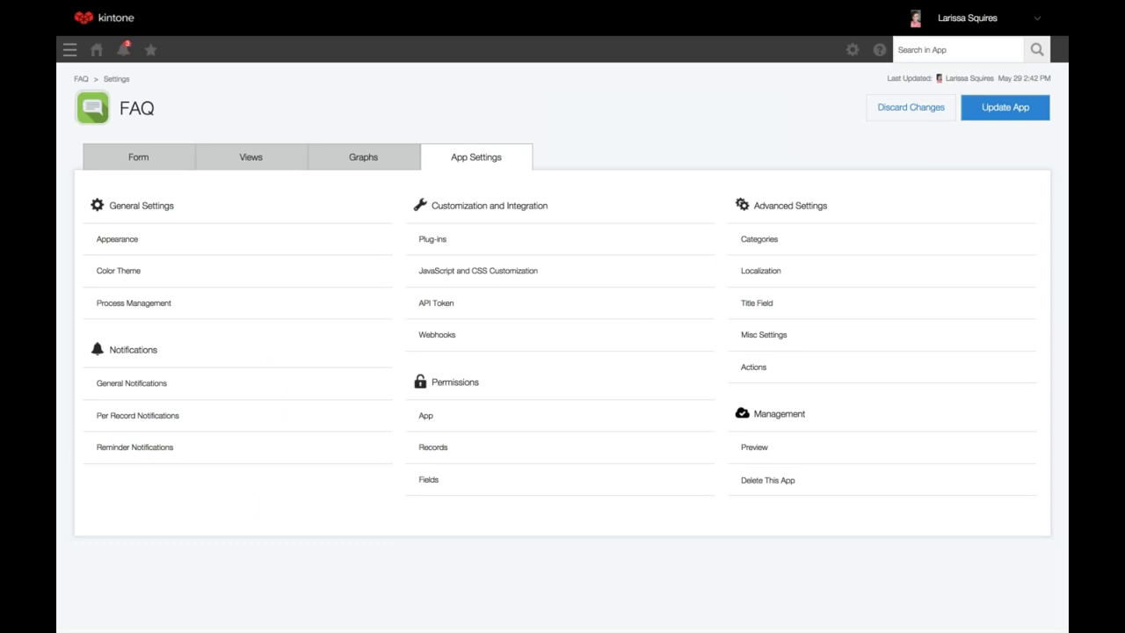
# - Examine the English, Japanese and Simplified Chinese localization fields for the app info and form, and save without entering translations
pyautogui.click(761, 270)
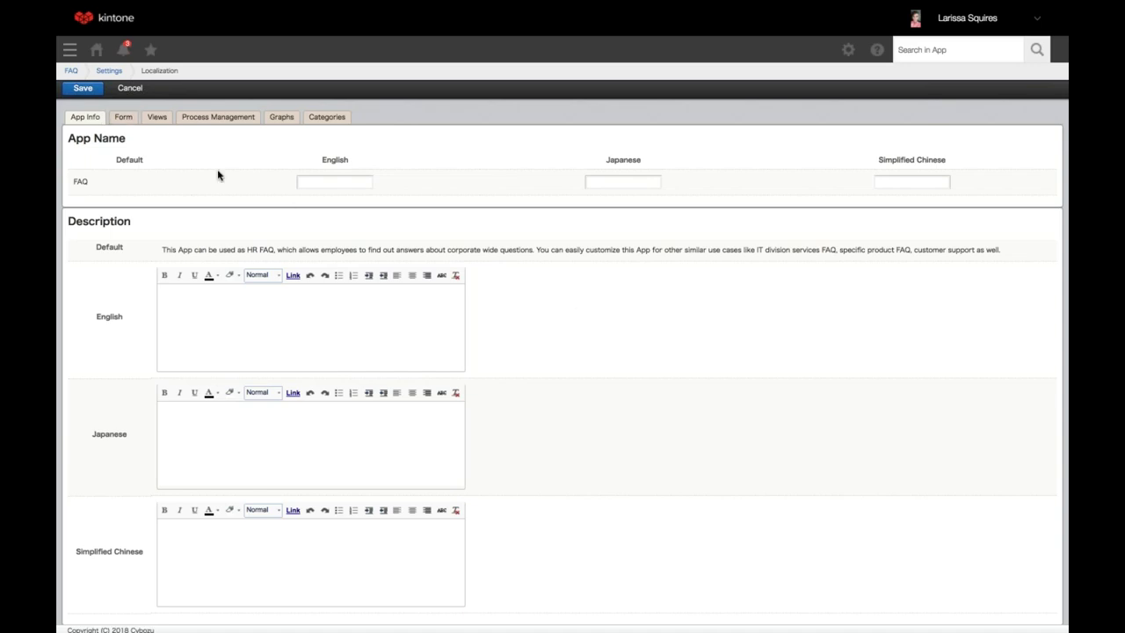
pyautogui.click(351, 183)
pyautogui.press('Tab')
pyautogui.click(122, 120)
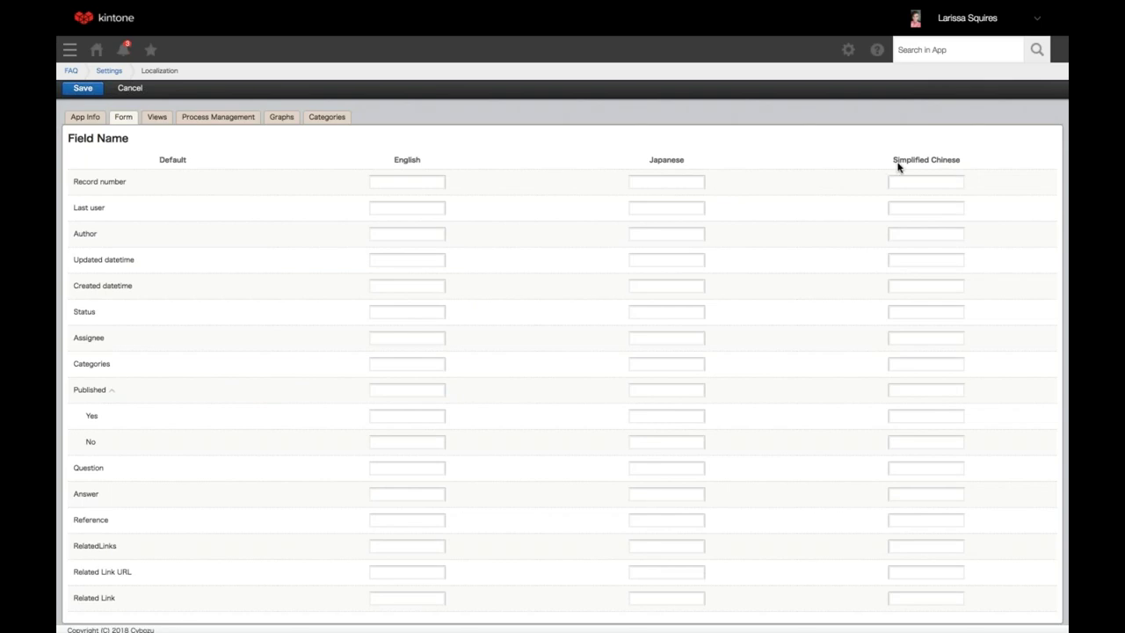
pyautogui.click(85, 117)
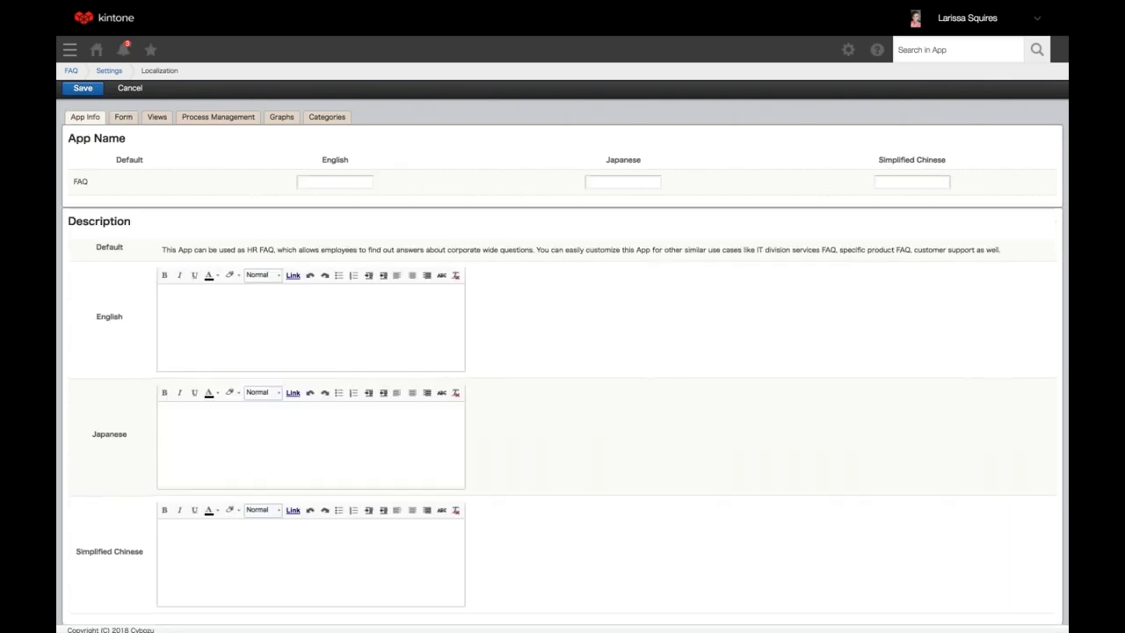
pyautogui.click(83, 88)
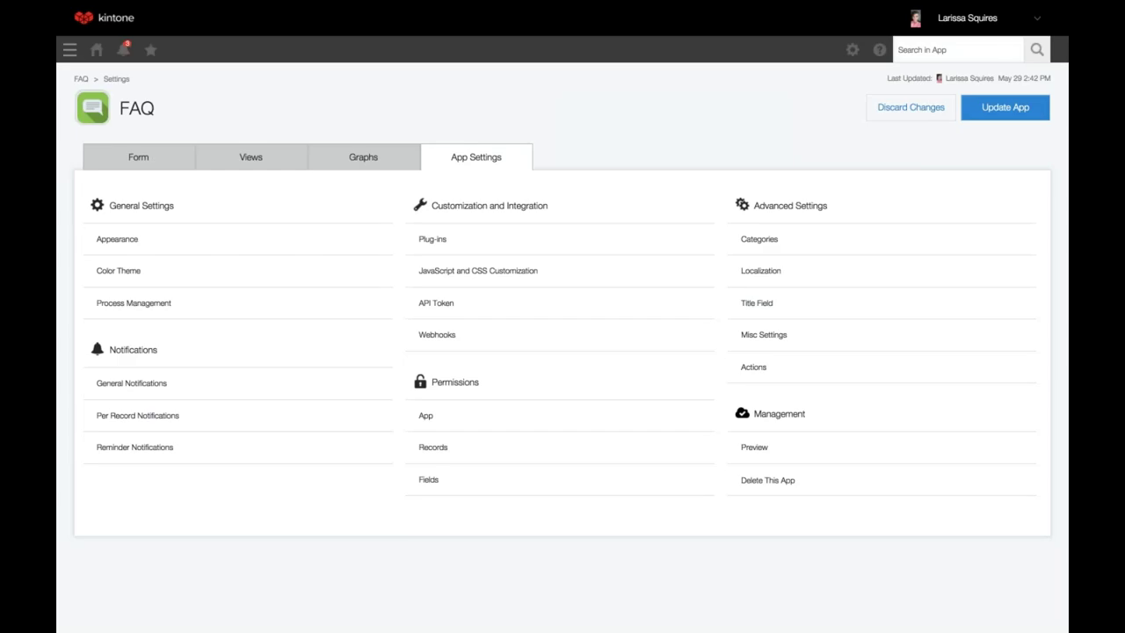
# - Examine which fields can be used as the record title in the title field settings
pyautogui.click(803, 309)
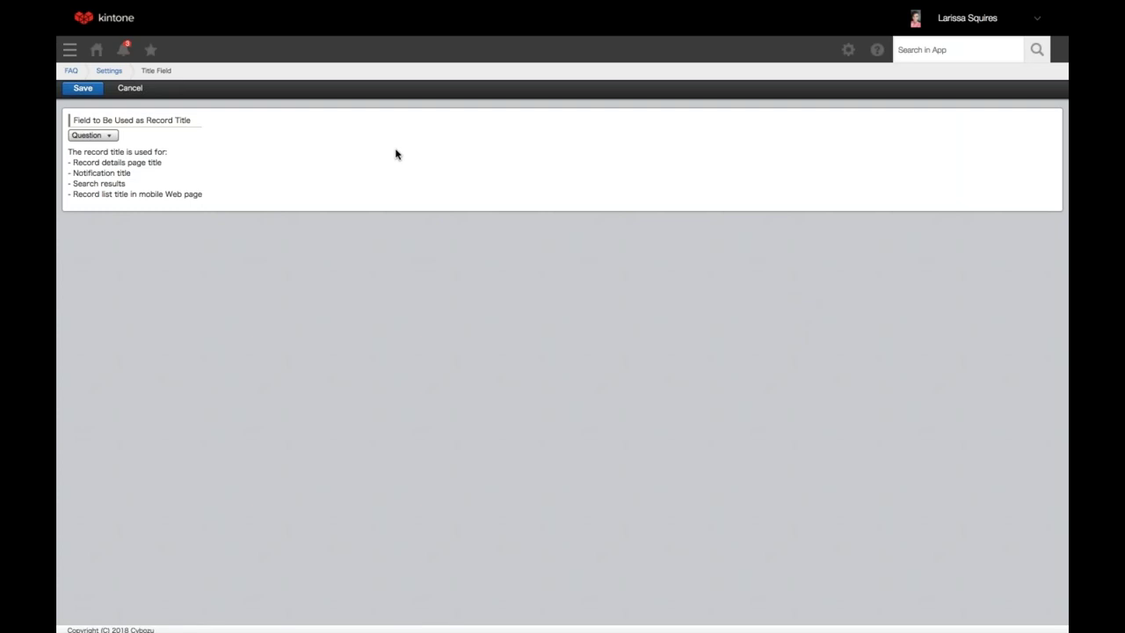
pyautogui.click(97, 136)
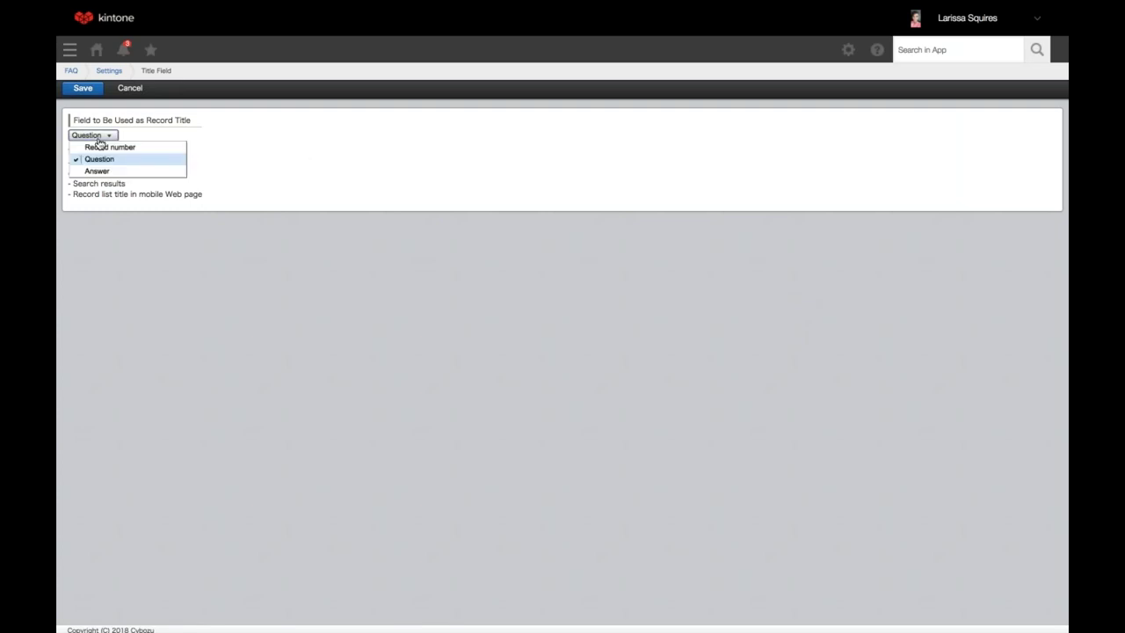
pyautogui.click(272, 152)
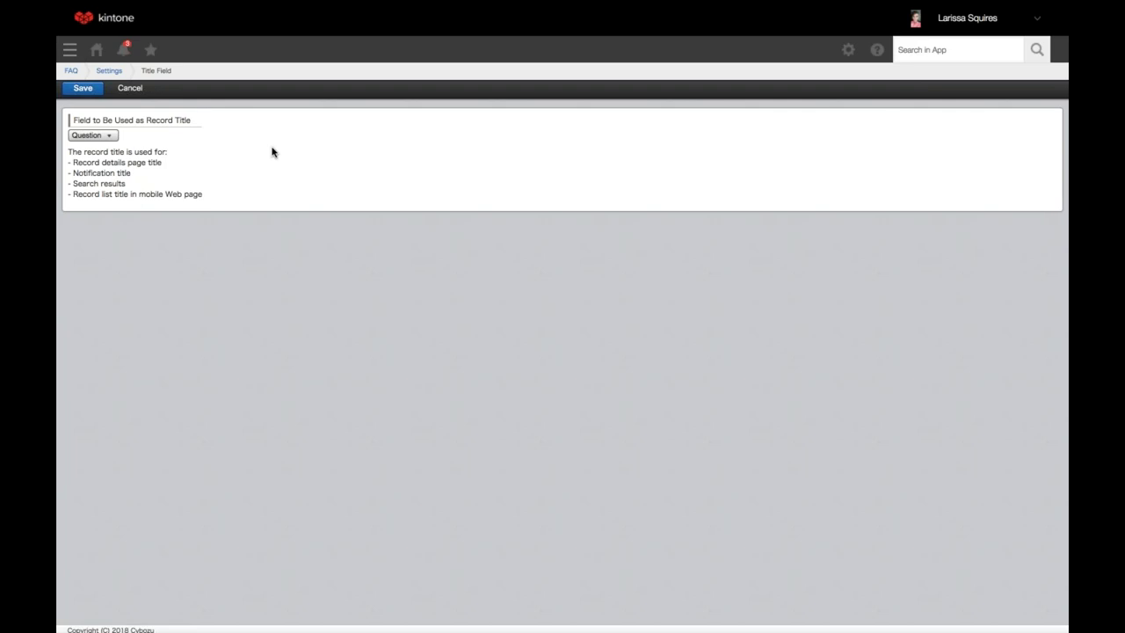
pyautogui.click(86, 135)
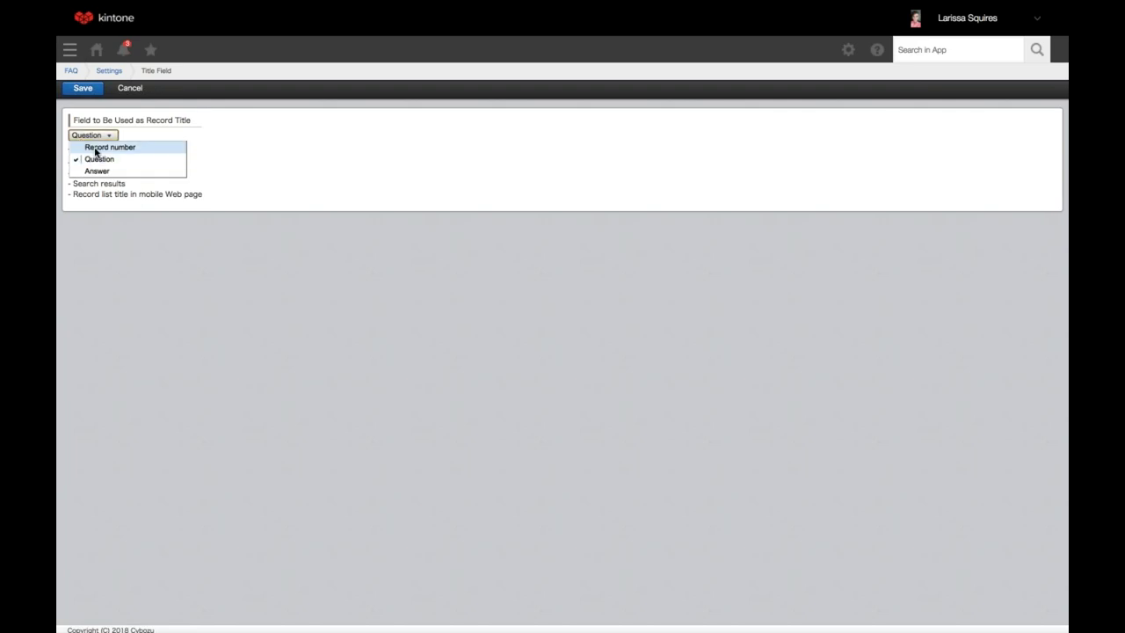
pyautogui.click(324, 161)
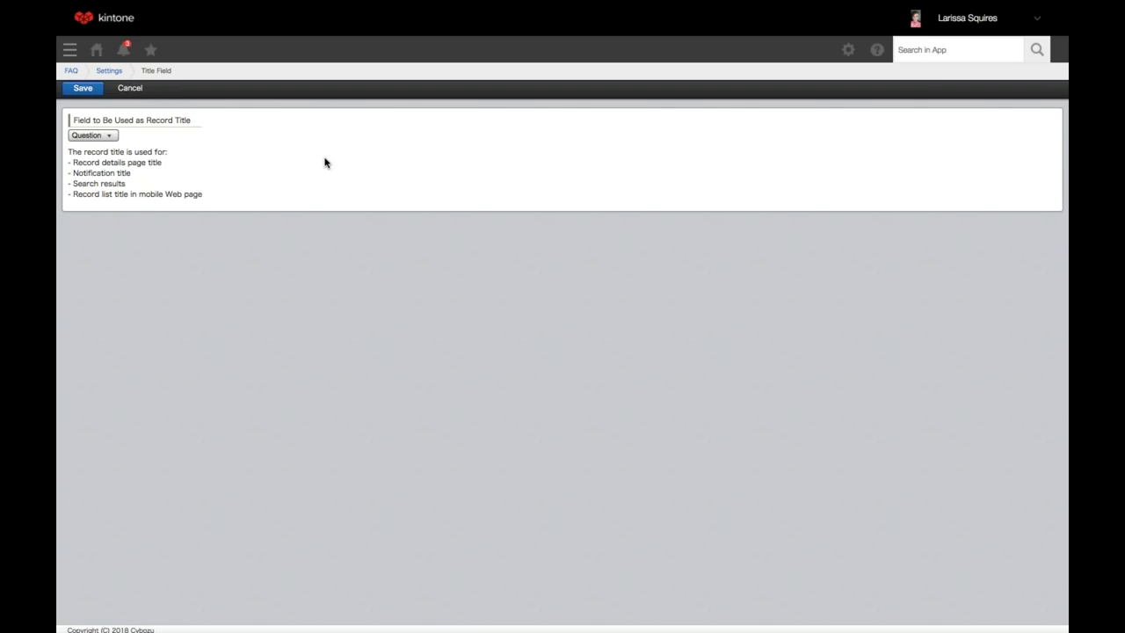
# - Try Answer as the record title field and set it back to Question
pyautogui.click(93, 135)
pyautogui.click(105, 170)
pyautogui.click(90, 135)
pyautogui.click(96, 155)
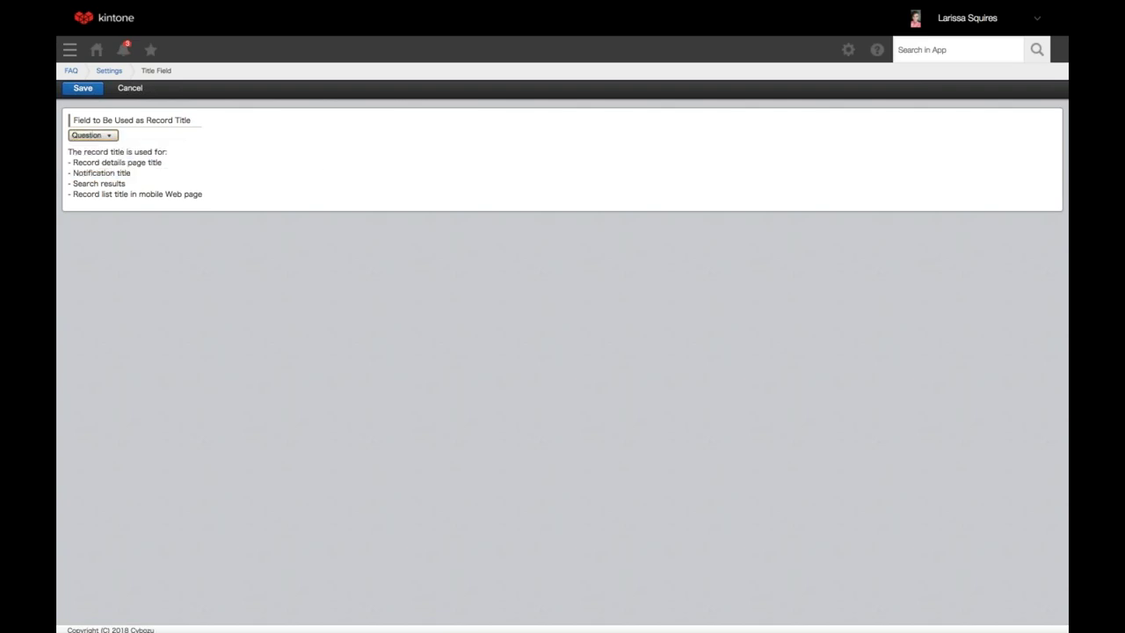
# - Save the record title field setting, and examine the app code and number rounding options in the misc settings
pyautogui.click(83, 88)
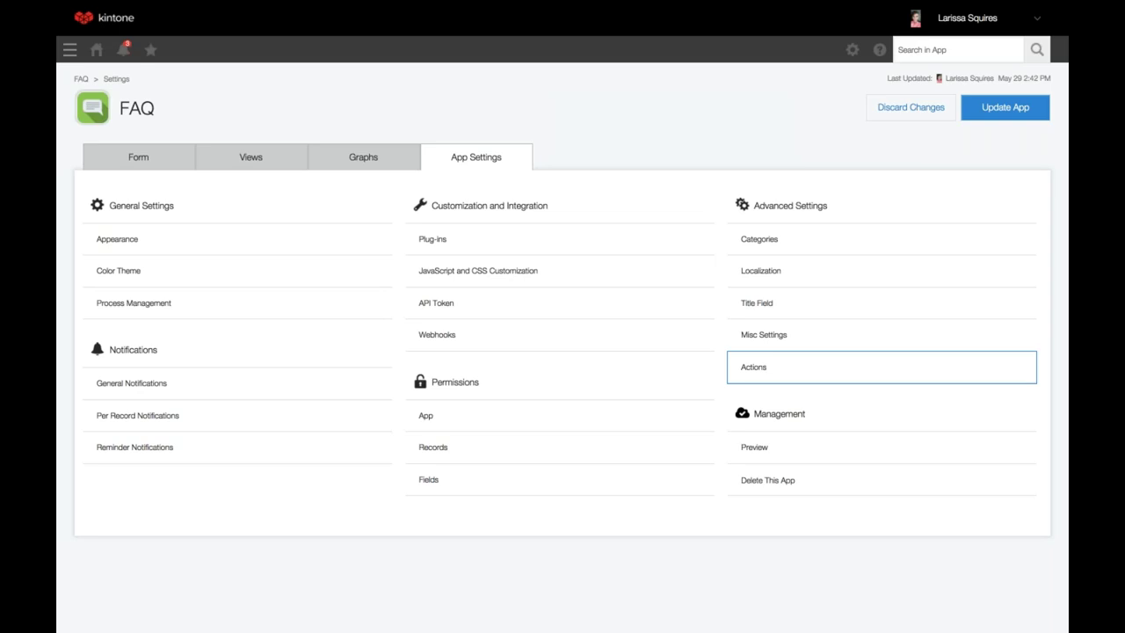
pyautogui.click(771, 343)
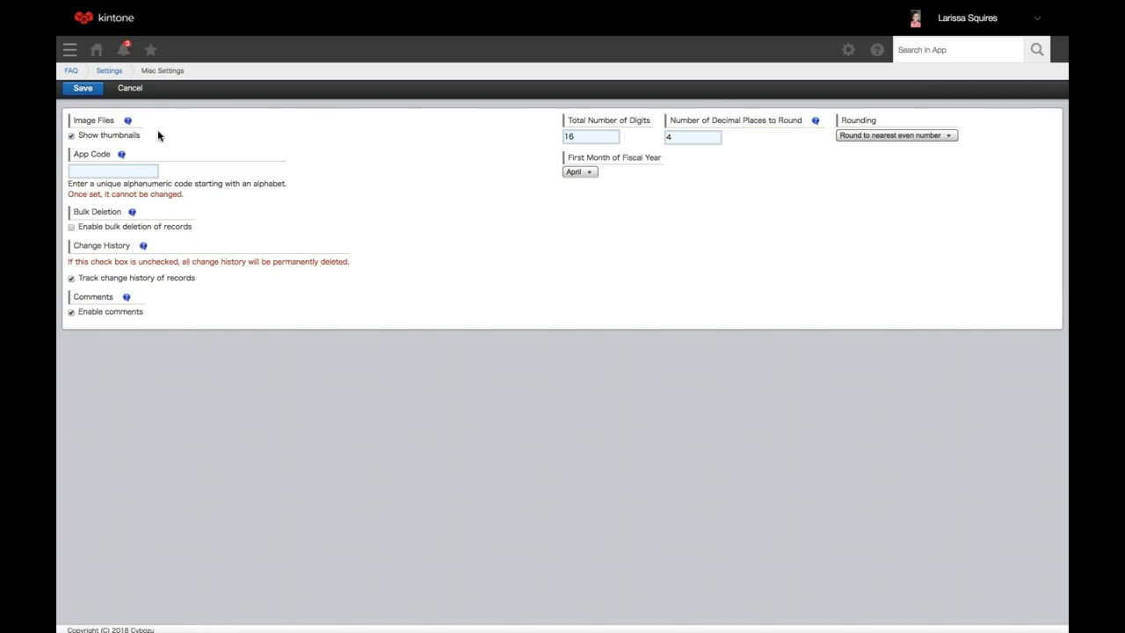
pyautogui.click(156, 169)
pyautogui.click(139, 168)
pyautogui.click(905, 139)
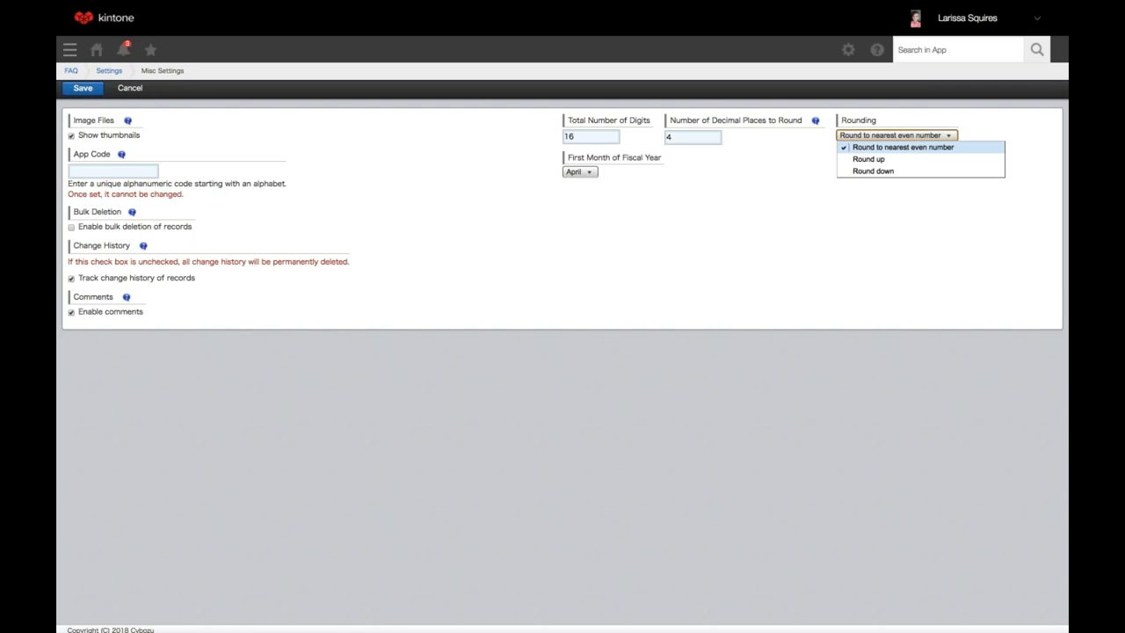
pyautogui.click(790, 211)
# - Set the first month of the fiscal year to January and save the misc settings
pyautogui.click(579, 171)
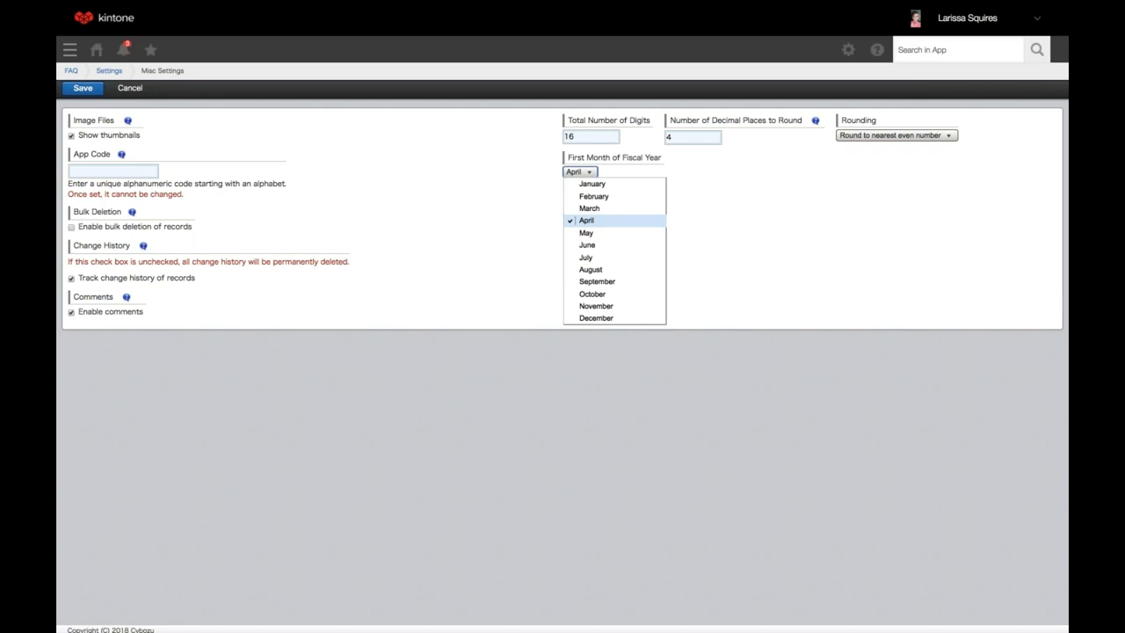
pyautogui.click(604, 185)
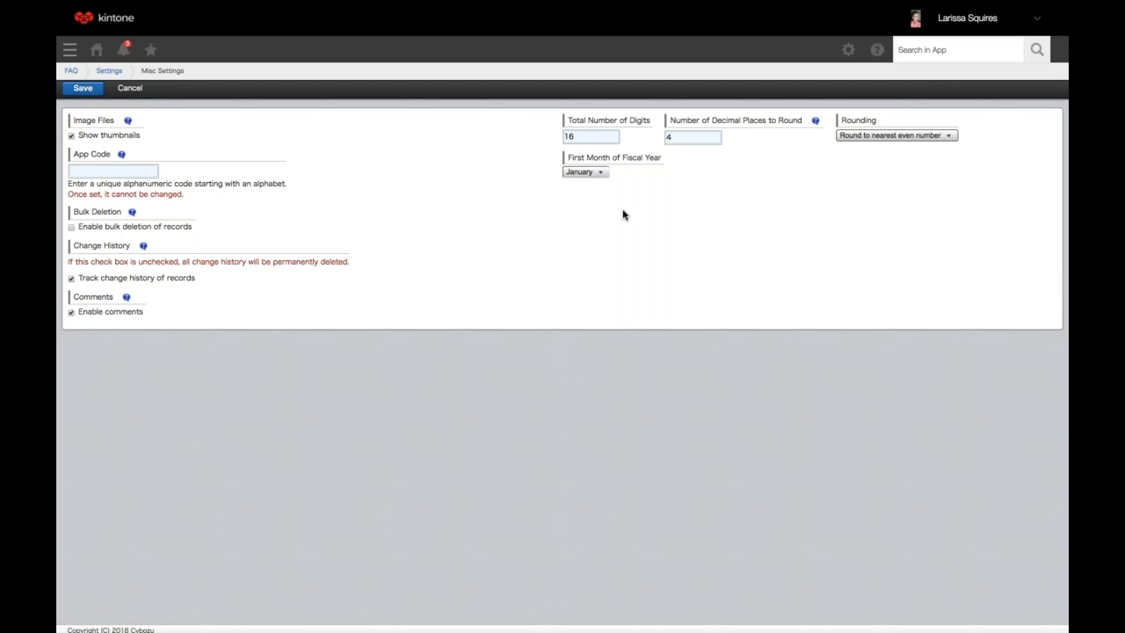
pyautogui.press('Return')
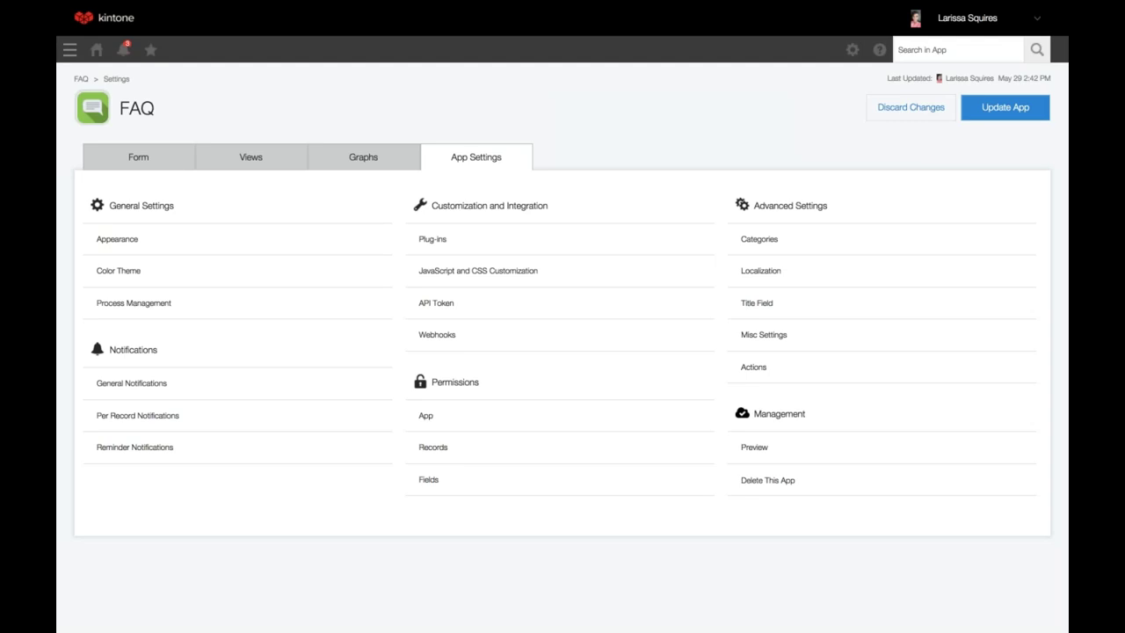
# - Examine the new action form in the action settings, cancel it without creating an action, and return to the app settings
pyautogui.click(776, 377)
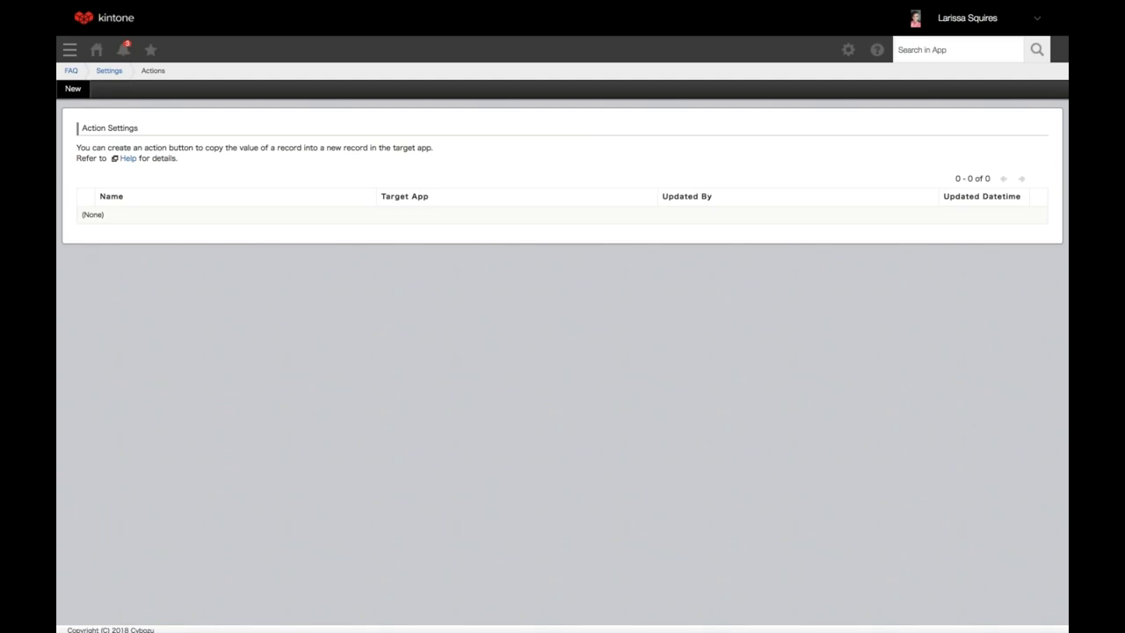
pyautogui.click(71, 89)
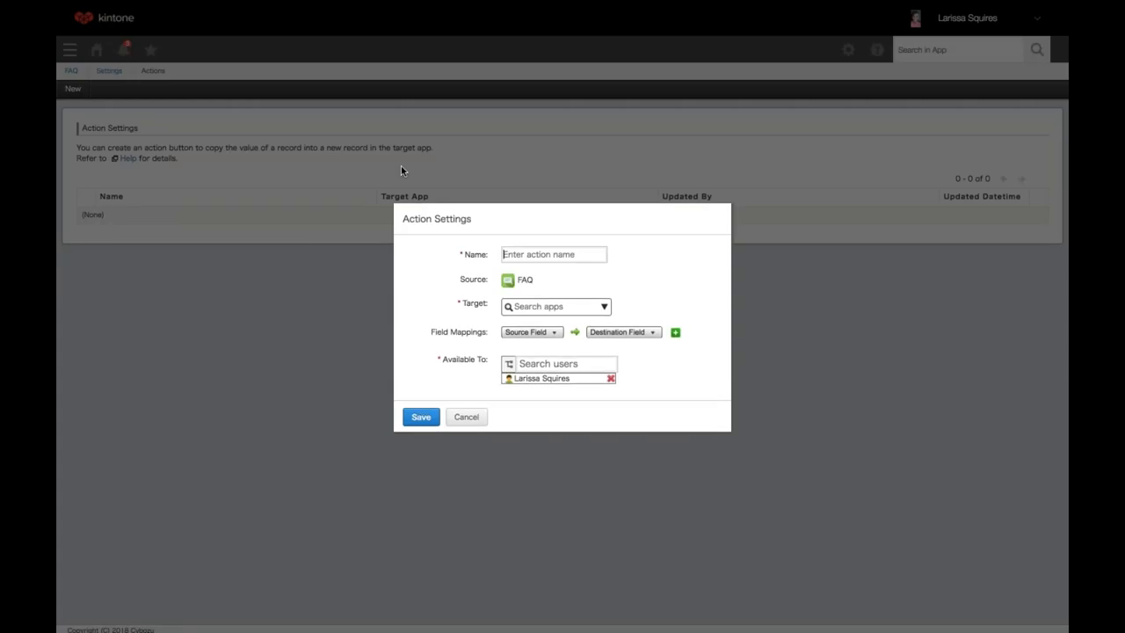
pyautogui.click(541, 253)
pyautogui.click(466, 416)
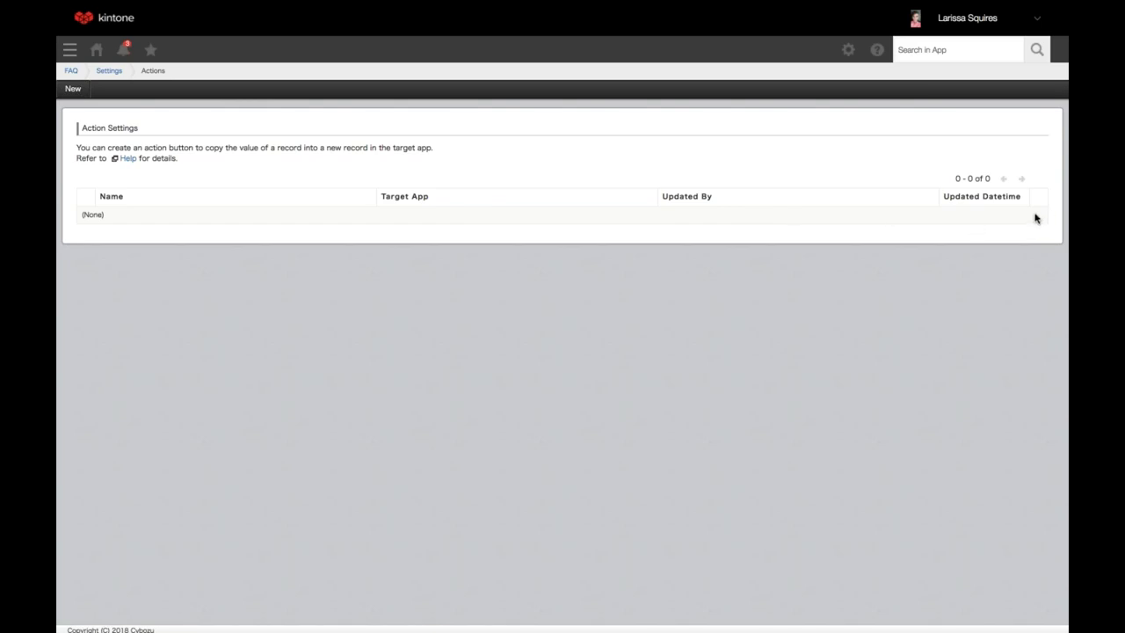
pyautogui.click(109, 70)
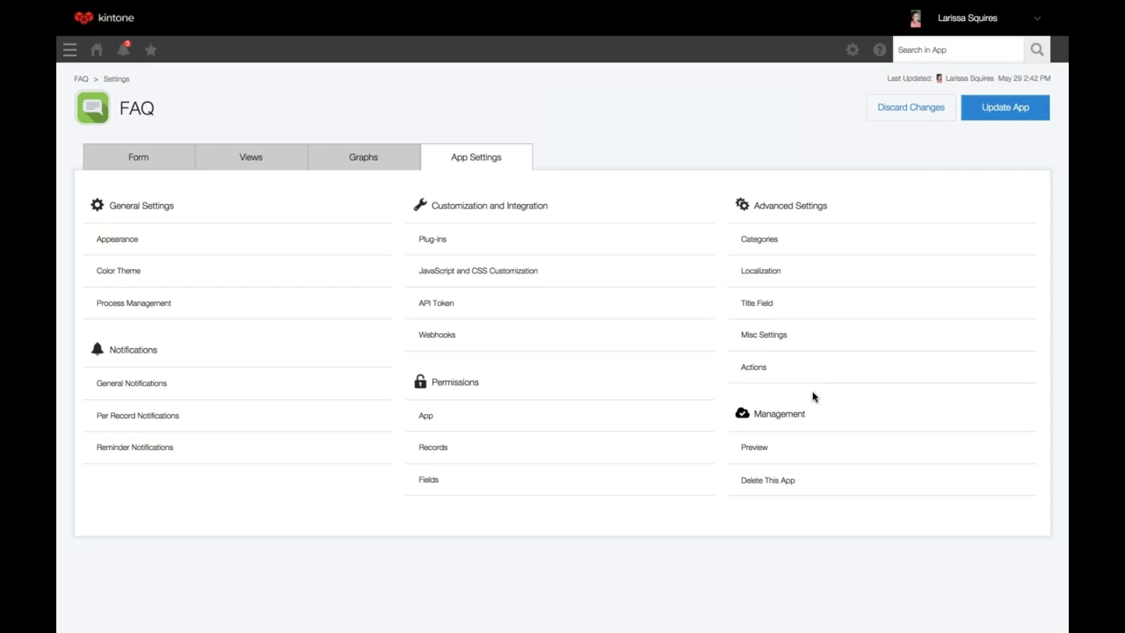
# - Preview the FAQ app in the test environment, return to its settings, and examine the app deletion prompt without deleting the app
pyautogui.click(798, 452)
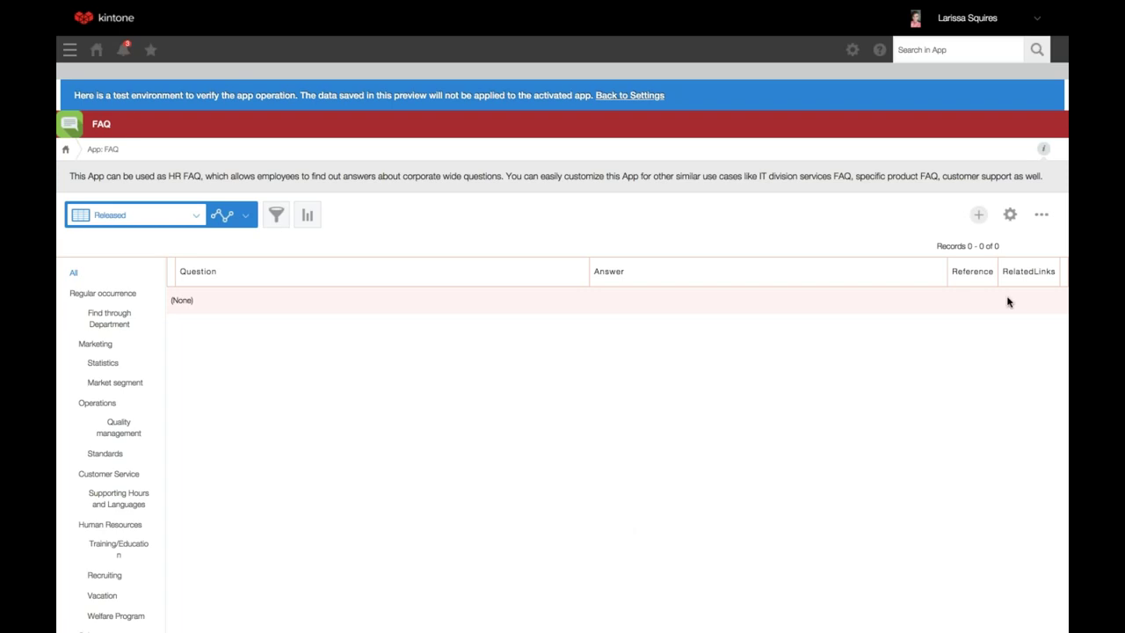
pyautogui.click(1009, 216)
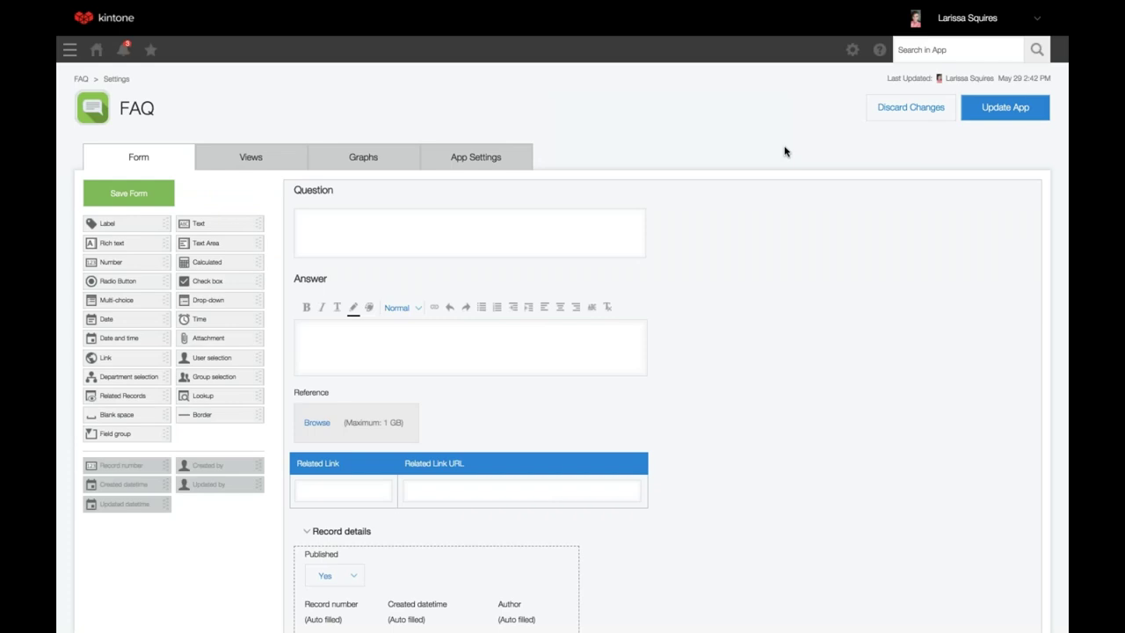
pyautogui.click(447, 165)
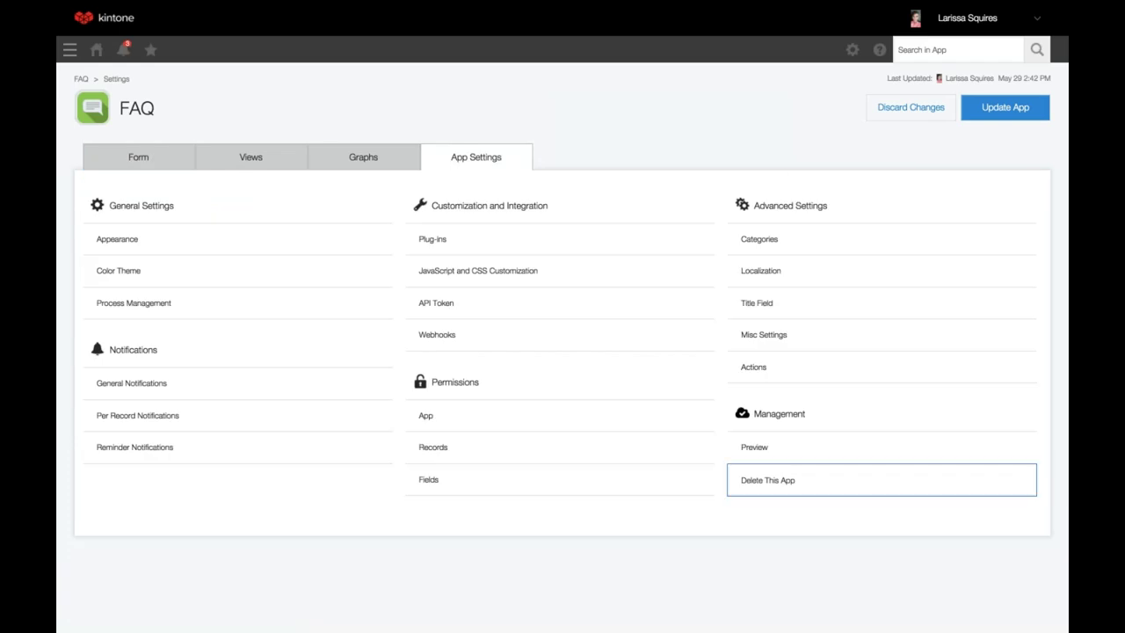
pyautogui.click(816, 489)
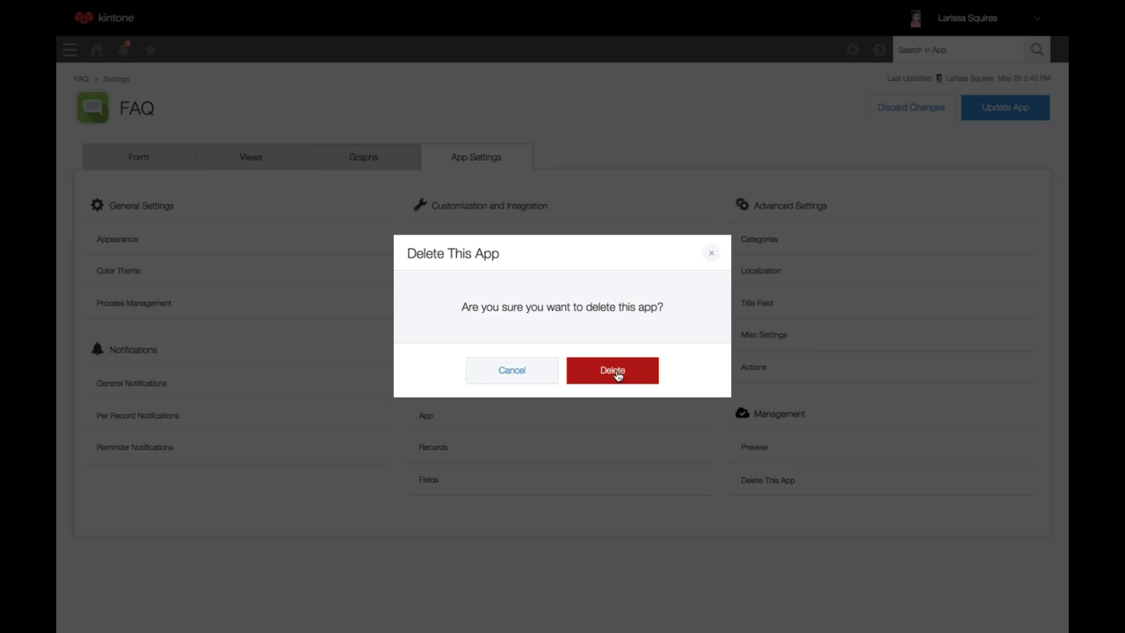
pyautogui.click(481, 369)
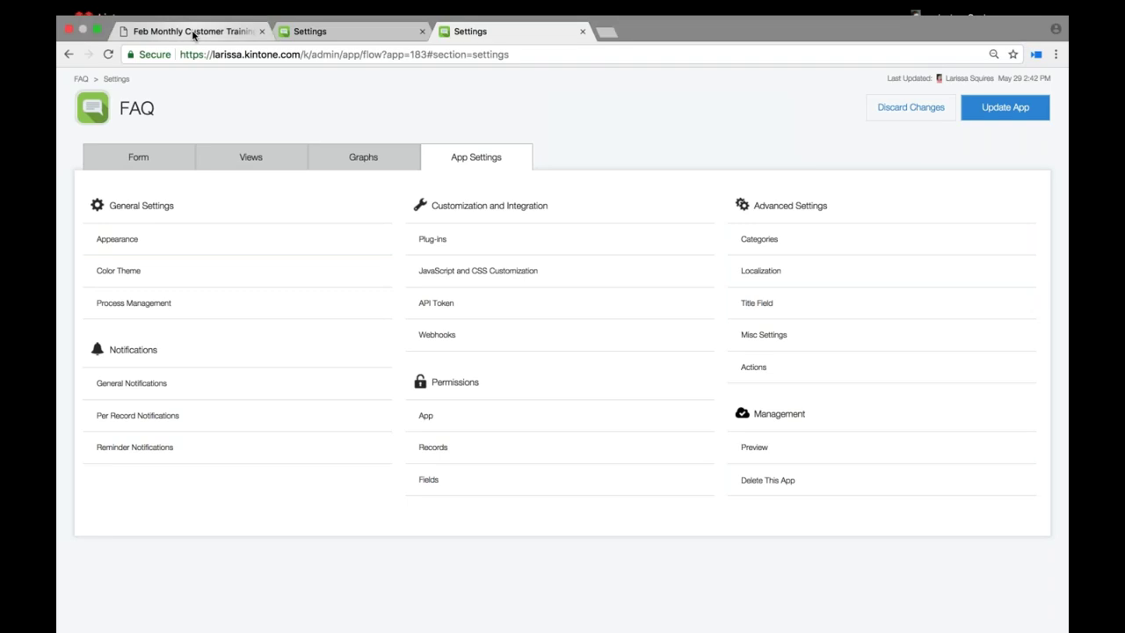
# - Switch to the Feb Monthly Customer Training presentation and show the Time for Questions slide
pyautogui.click(194, 33)
pyautogui.scroll(-3, 278, 366)
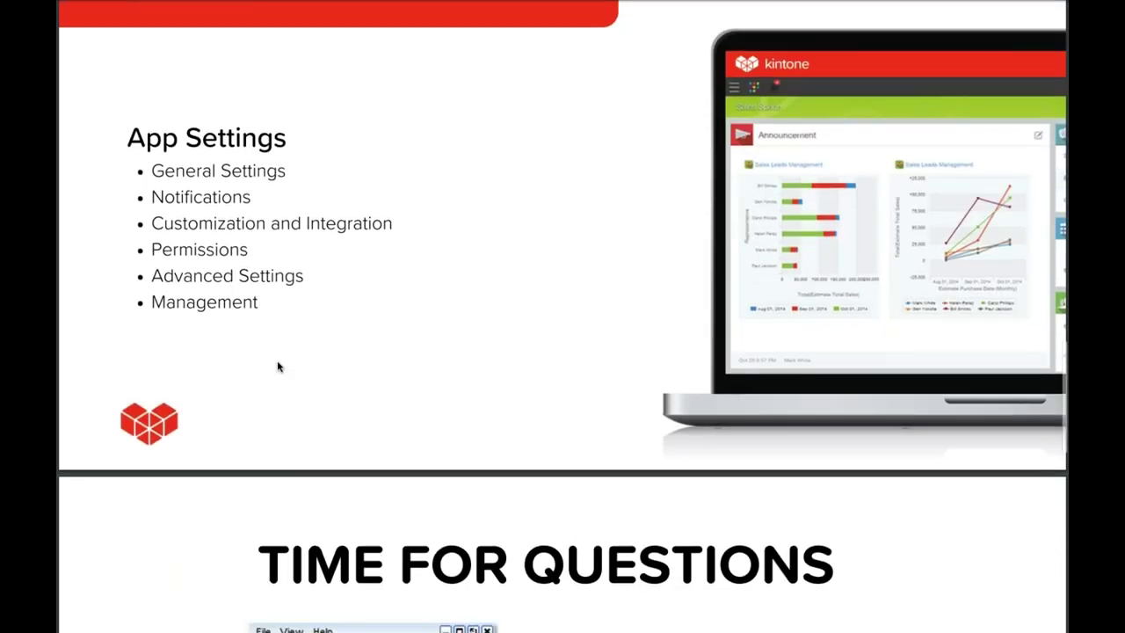
pyautogui.scroll(-4, 277, 366)
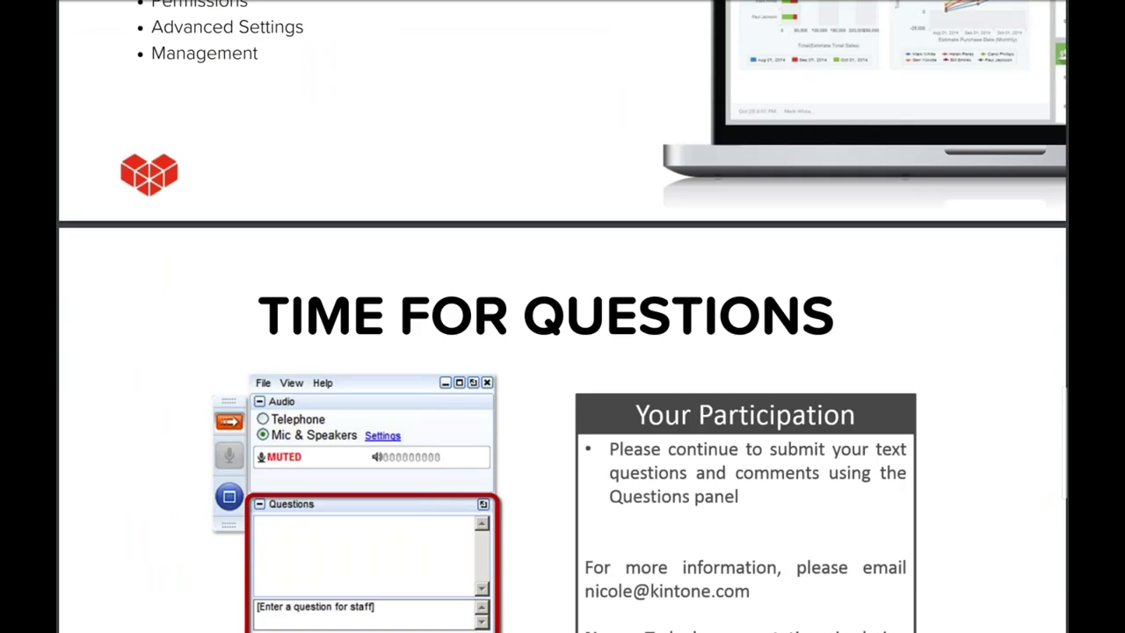
pyautogui.scroll(-2, 562, 317)
pyautogui.scroll(-3, 562, 316)
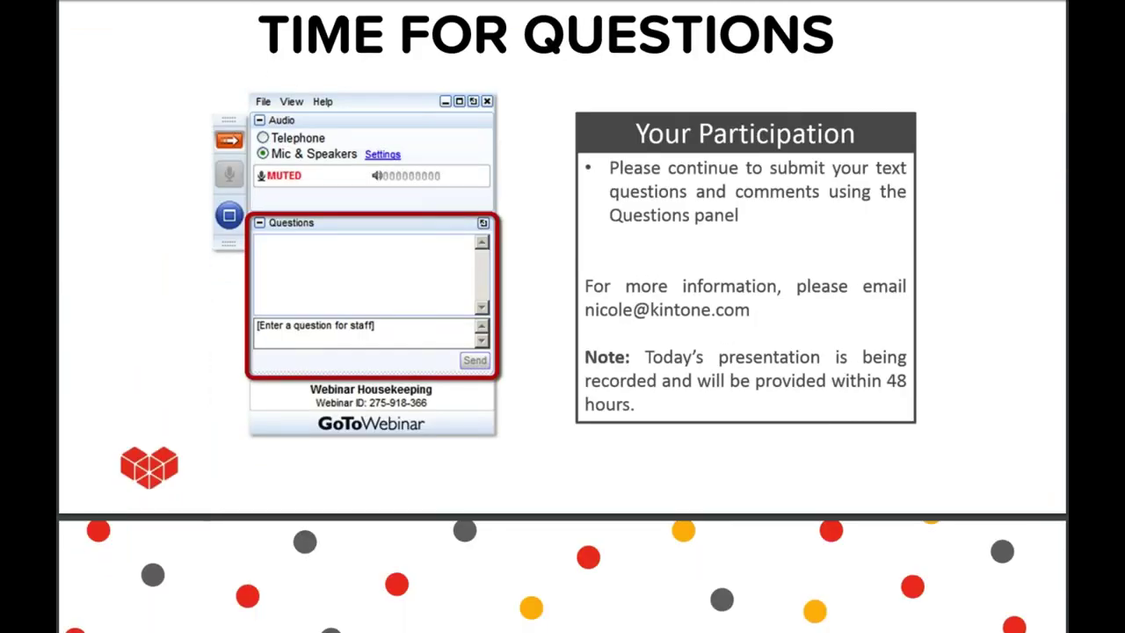
pyautogui.scroll(1, 563, 317)
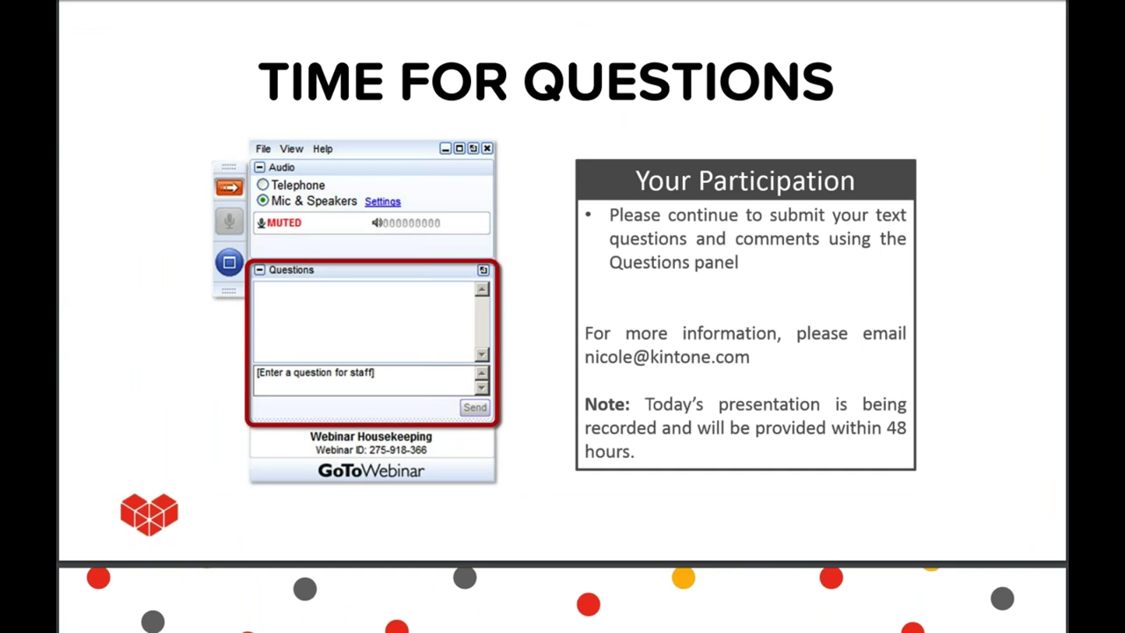
pyautogui.scroll(2, 562, 316)
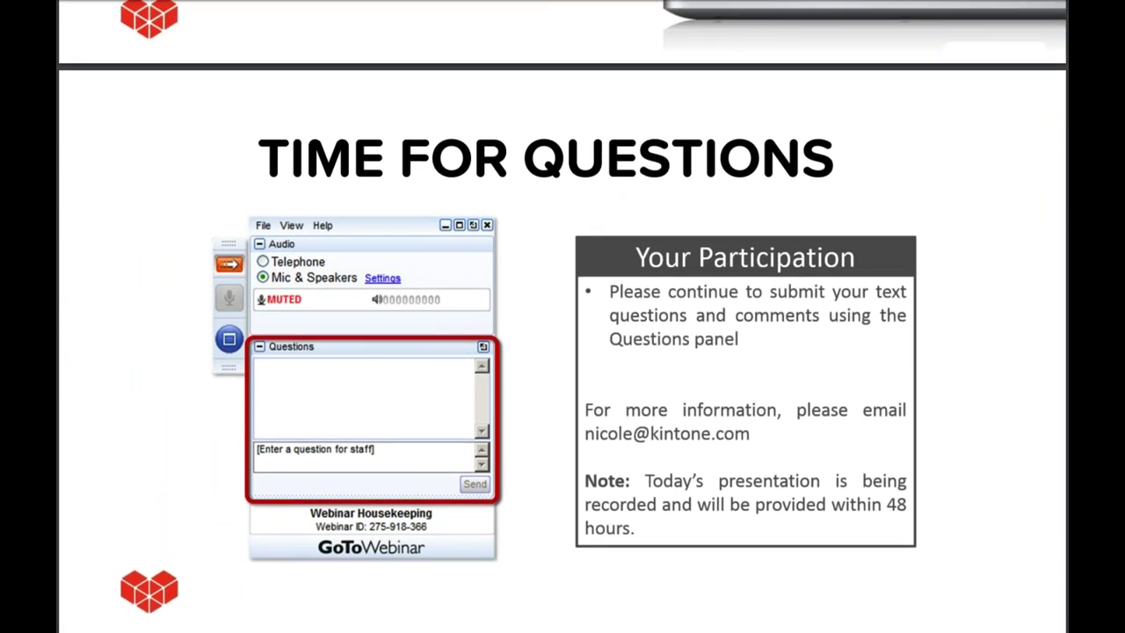
pyautogui.scroll(-1, 554, 243)
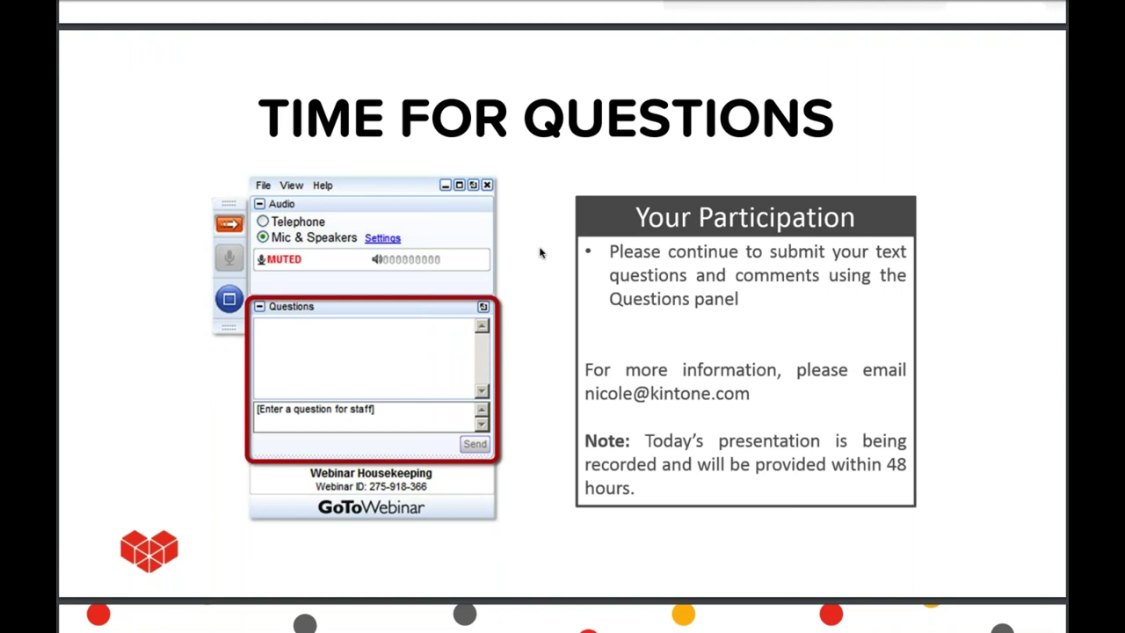
pyautogui.scroll(1, 541, 252)
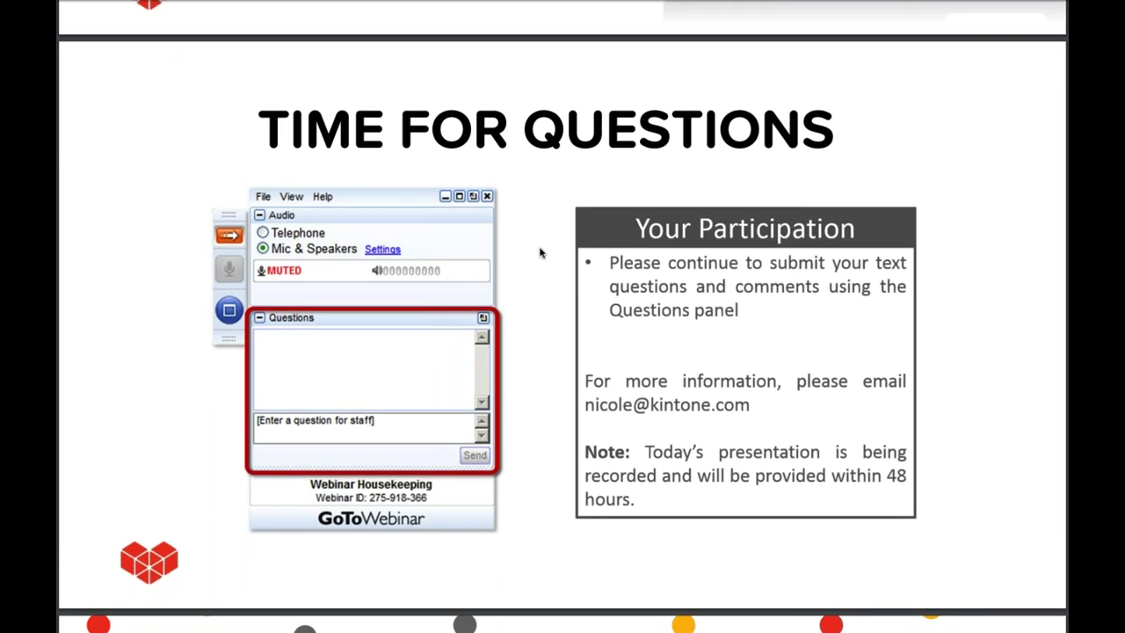